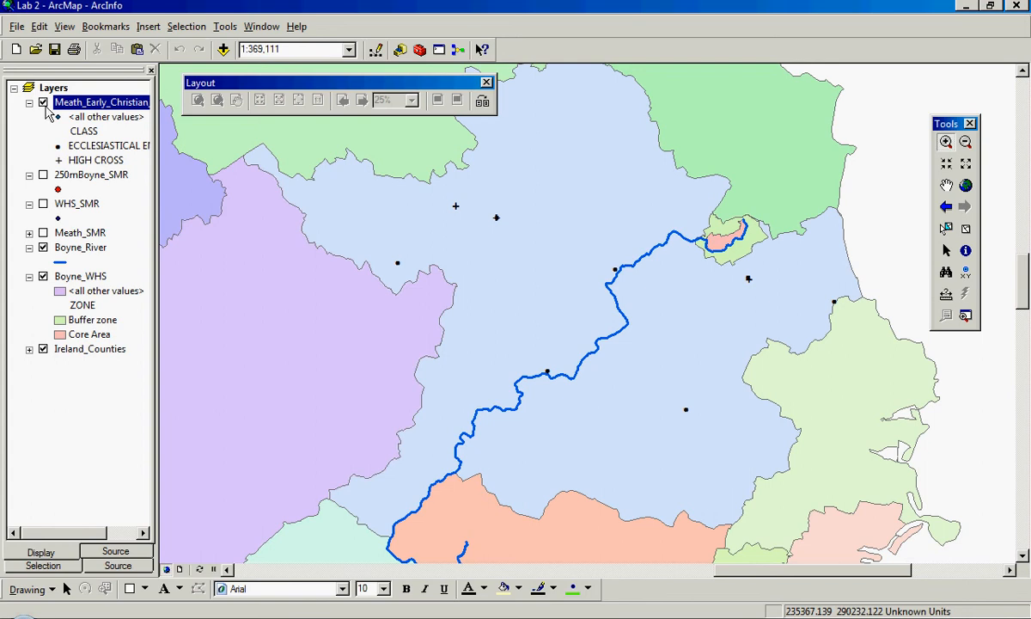
# Step: Hide the Meath_Early_Christian_SMR layer, show the 250mBoyne_SMR layer, and zoom the map to the Boyne_WHS area
pyautogui.click(43, 103)
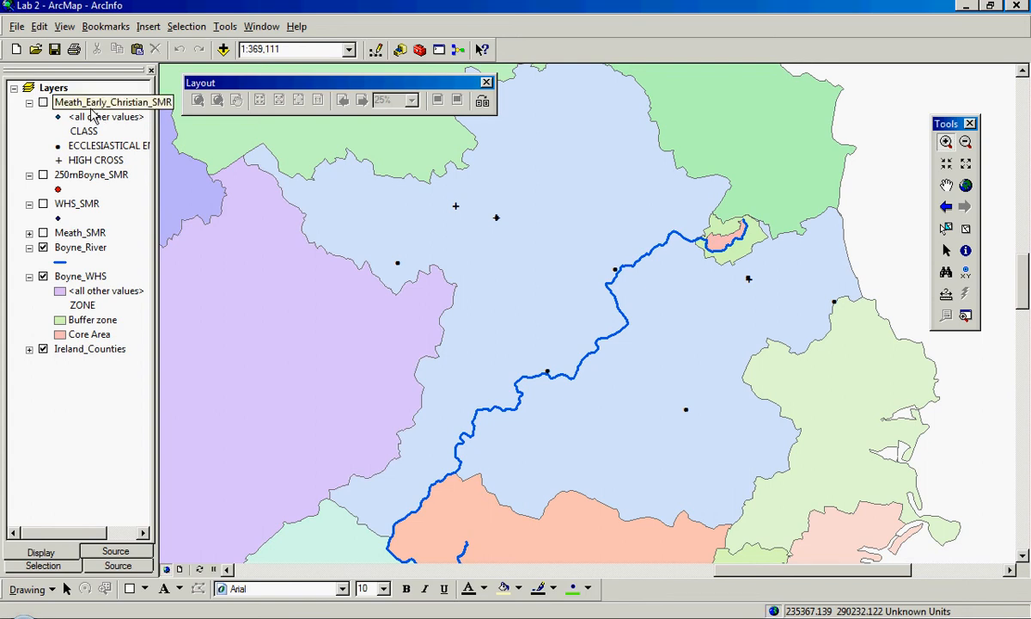
pyautogui.click(43, 176)
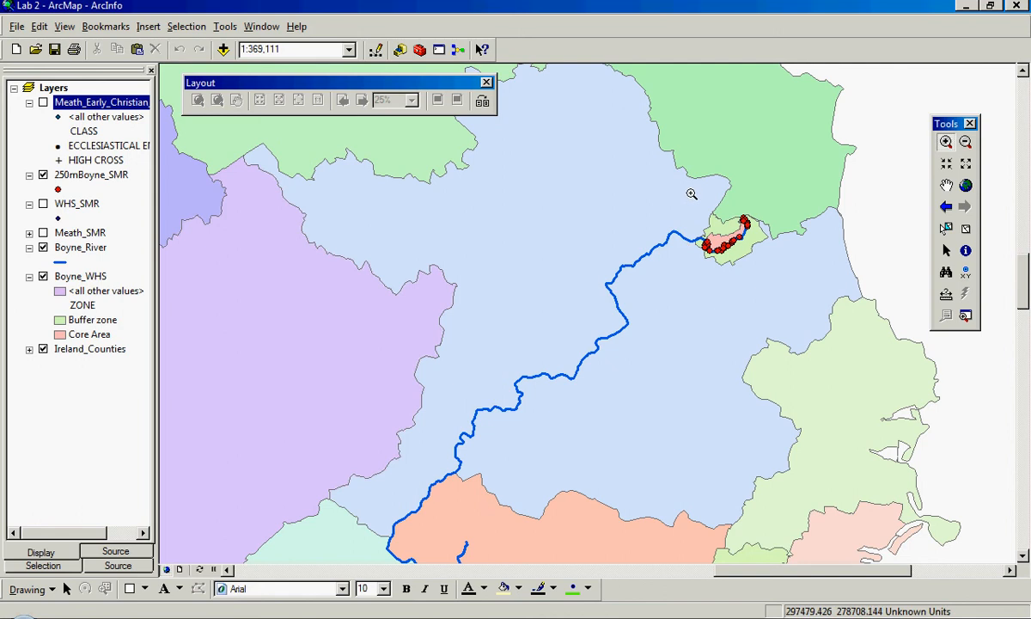
pyautogui.moveTo(695, 203); pyautogui.dragTo(780, 286)
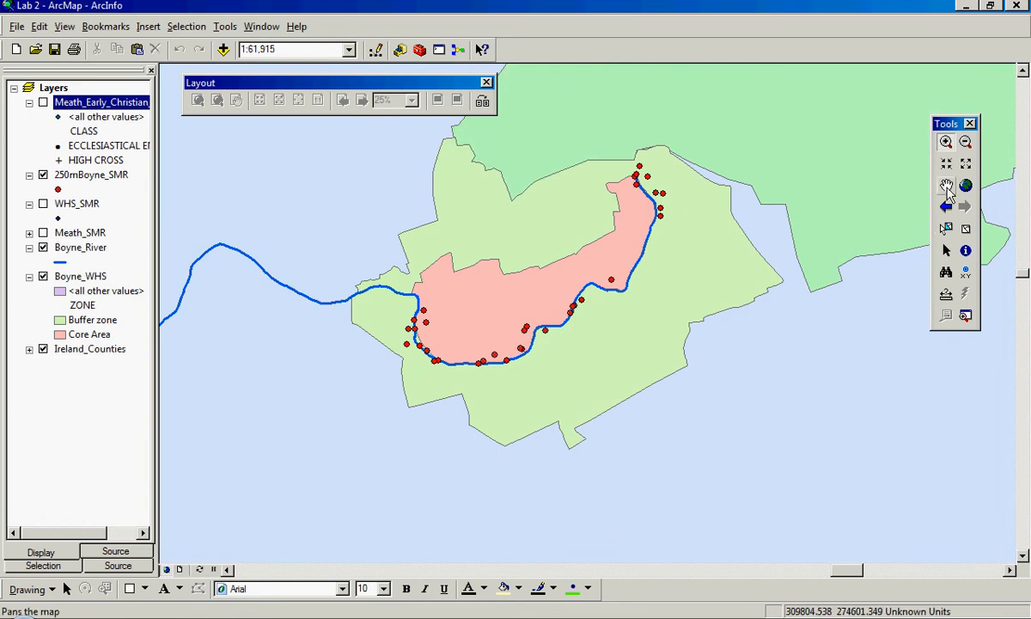
pyautogui.click(946, 185)
pyautogui.moveTo(696, 239); pyautogui.dragTo(680, 331)
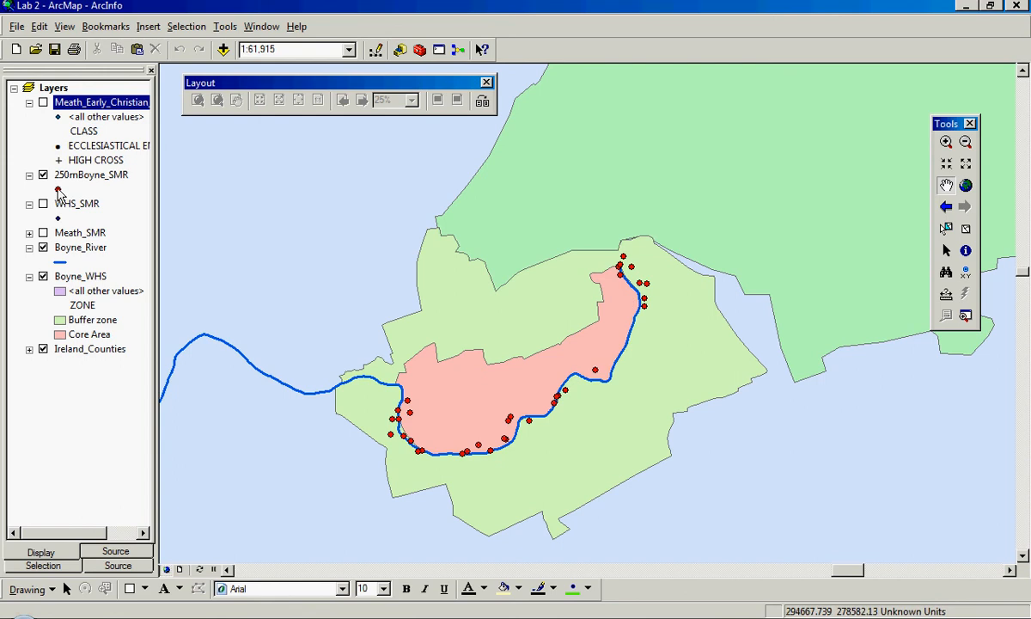
# Step: Change the 250mBoyne_SMR point symbol to dark grey and make it slightly smaller
pyautogui.click(64, 189)
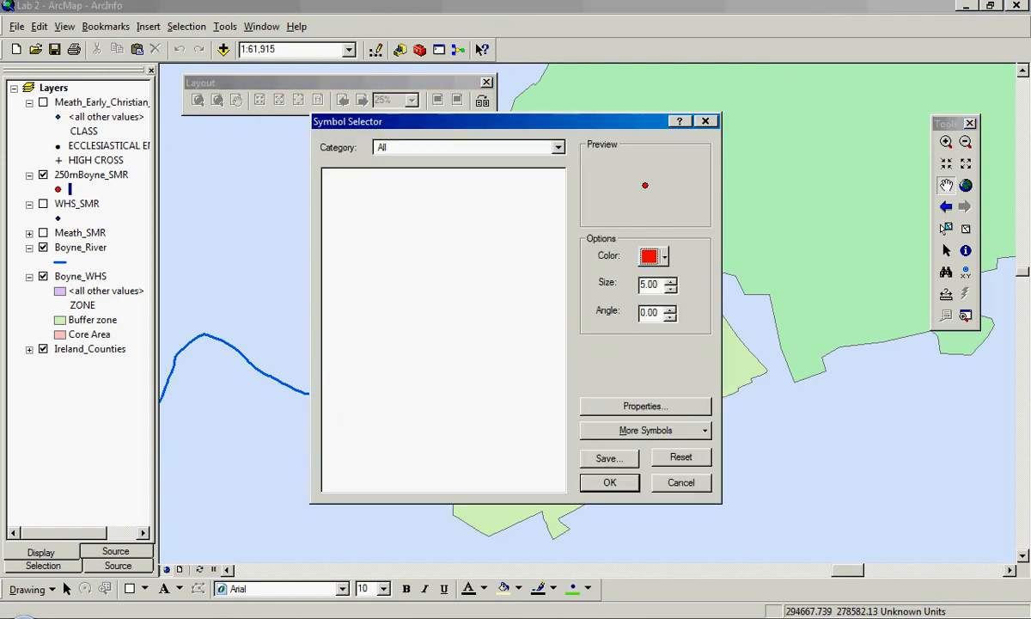
pyautogui.click(667, 259)
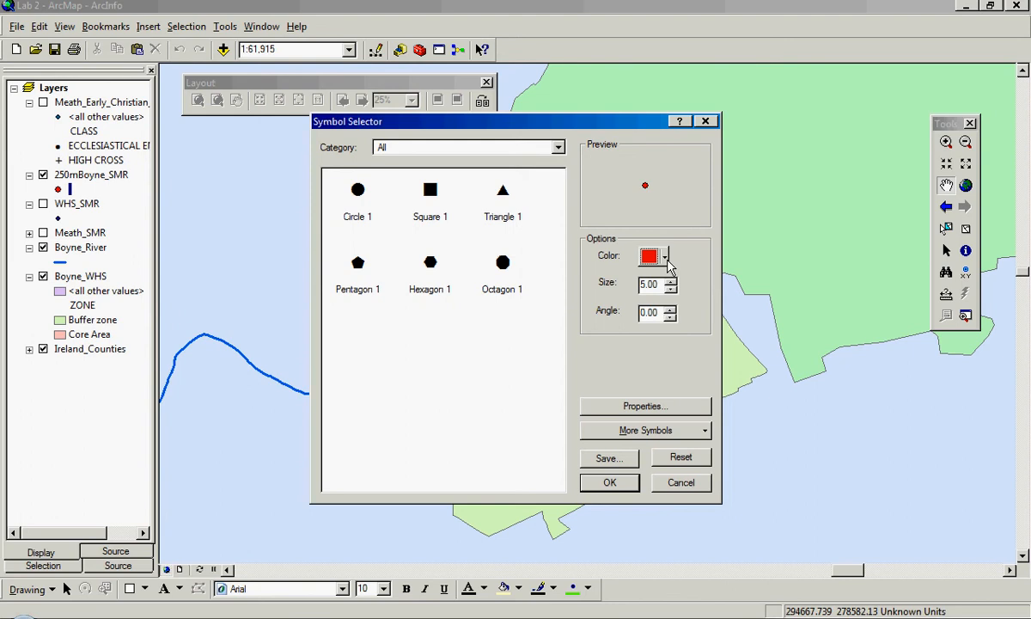
pyautogui.click(667, 263)
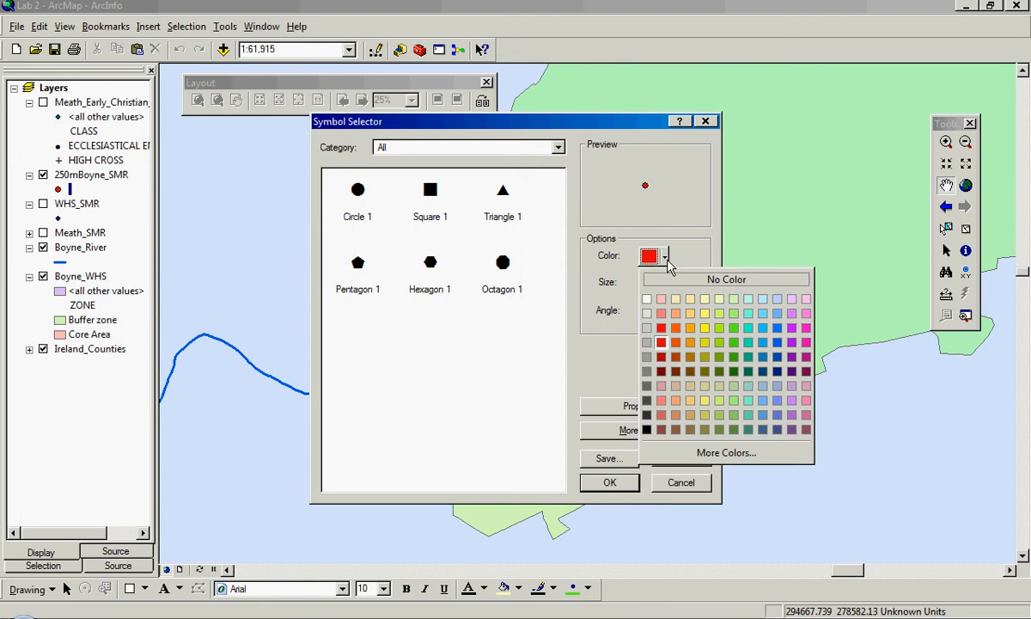
pyautogui.click(649, 416)
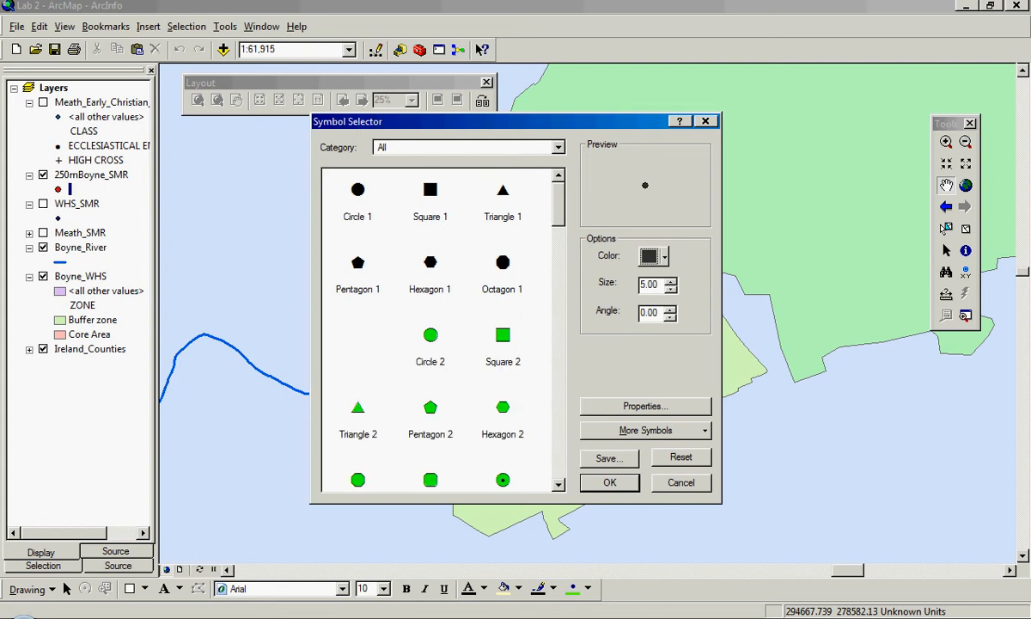
pyautogui.click(671, 289)
pyautogui.click(671, 291)
pyautogui.click(670, 283)
pyautogui.click(620, 486)
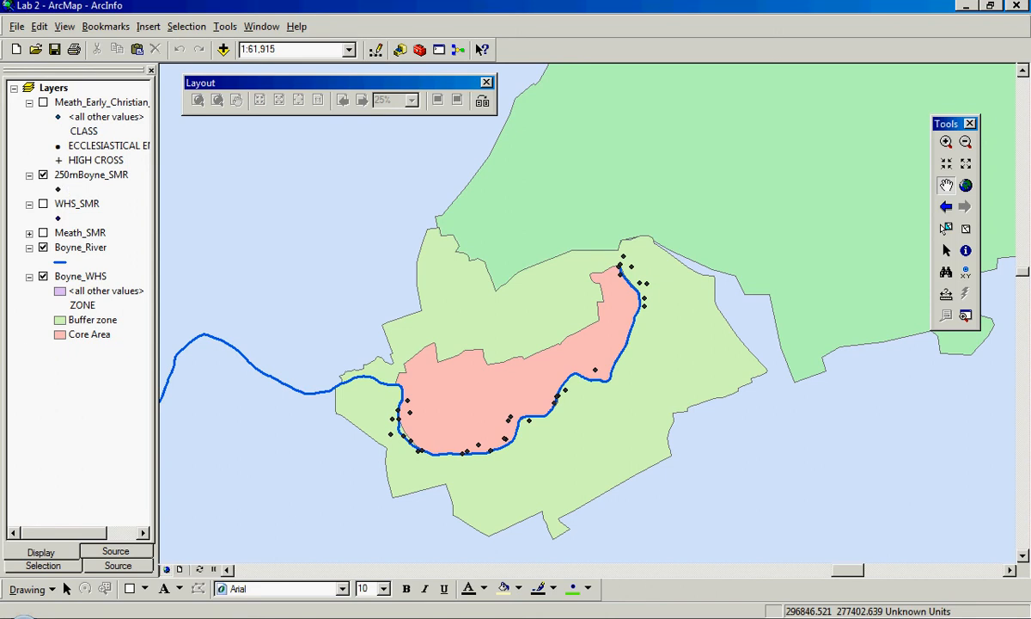
# Step: Set the Ireland_Counties layer to draw all features with a single symbol that has a white fill
pyautogui.click(114, 350)
pyautogui.rightClick(109, 348)
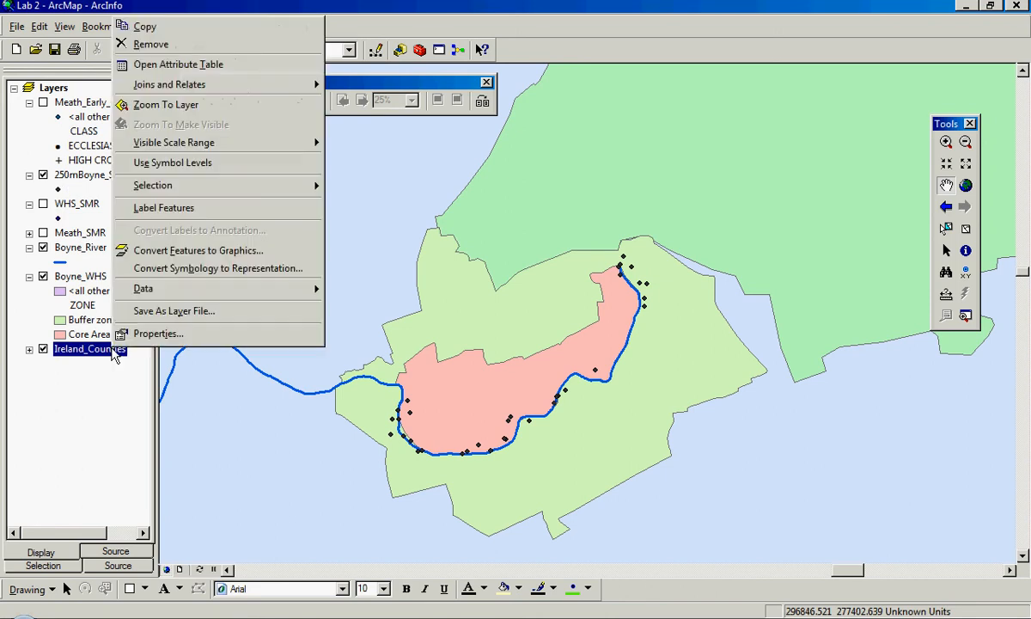
pyautogui.click(142, 334)
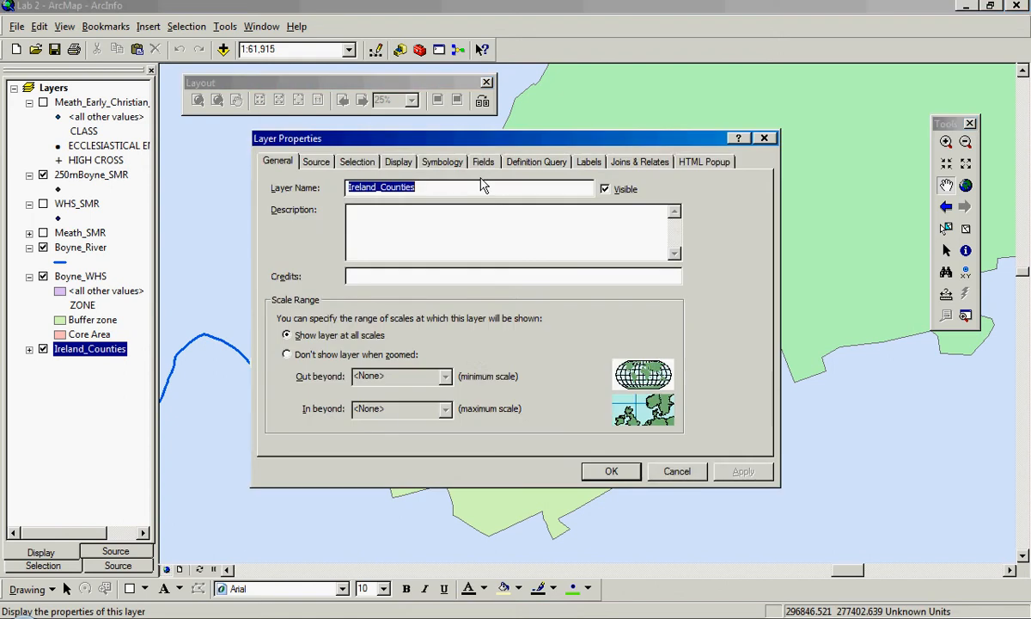
pyautogui.click(445, 163)
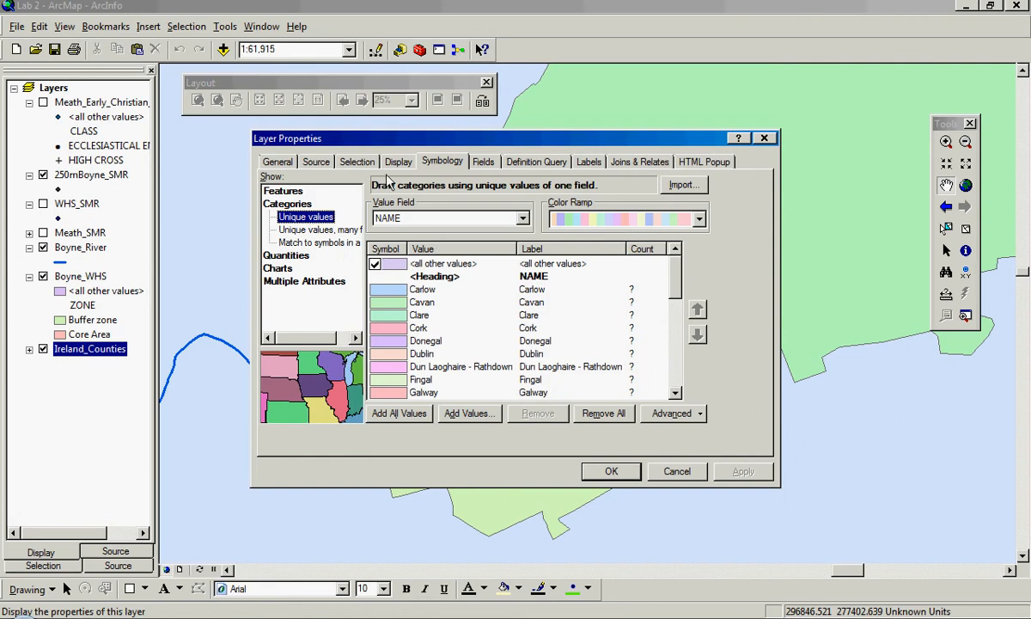
pyautogui.click(290, 191)
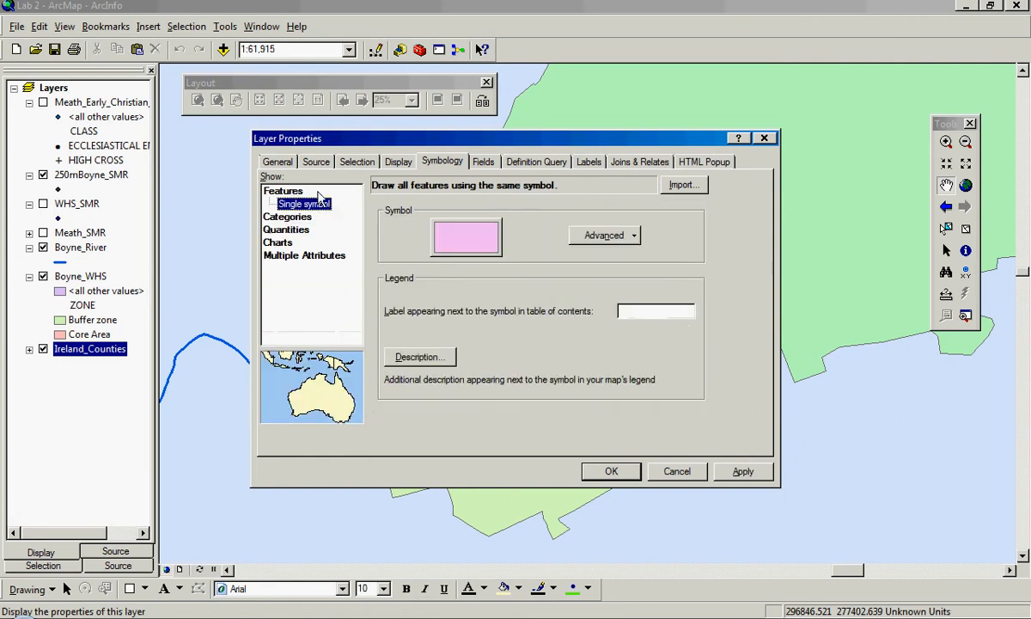
pyautogui.click(466, 237)
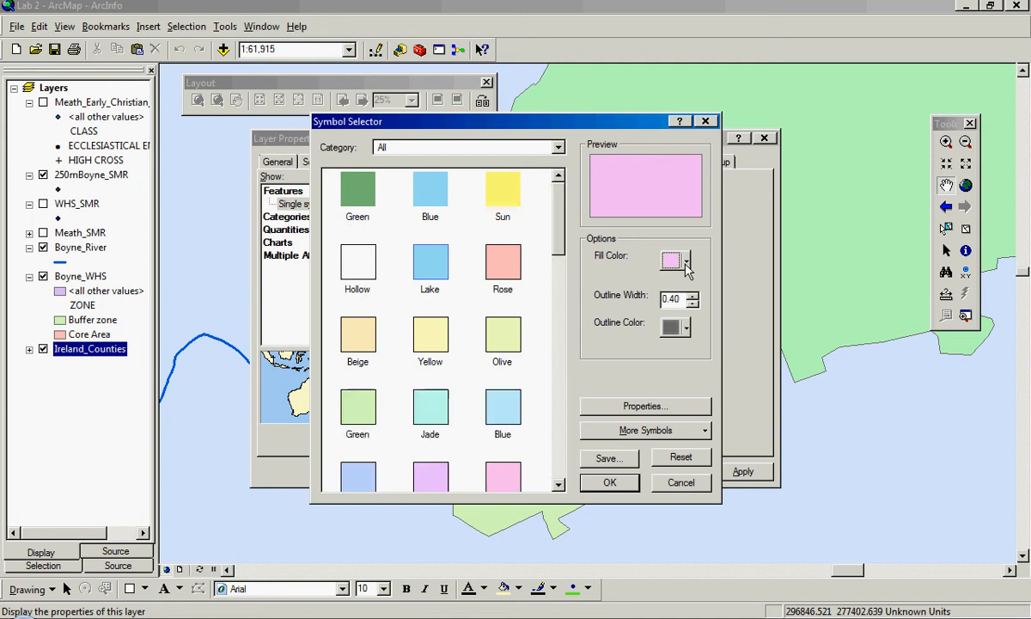
pyautogui.click(685, 261)
pyautogui.click(670, 303)
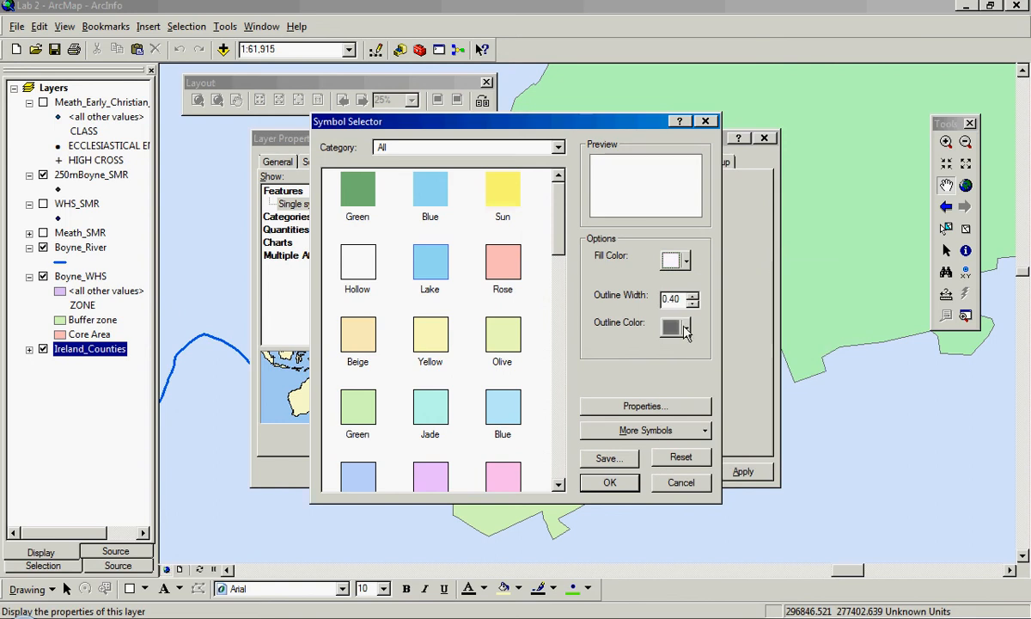
pyautogui.click(606, 482)
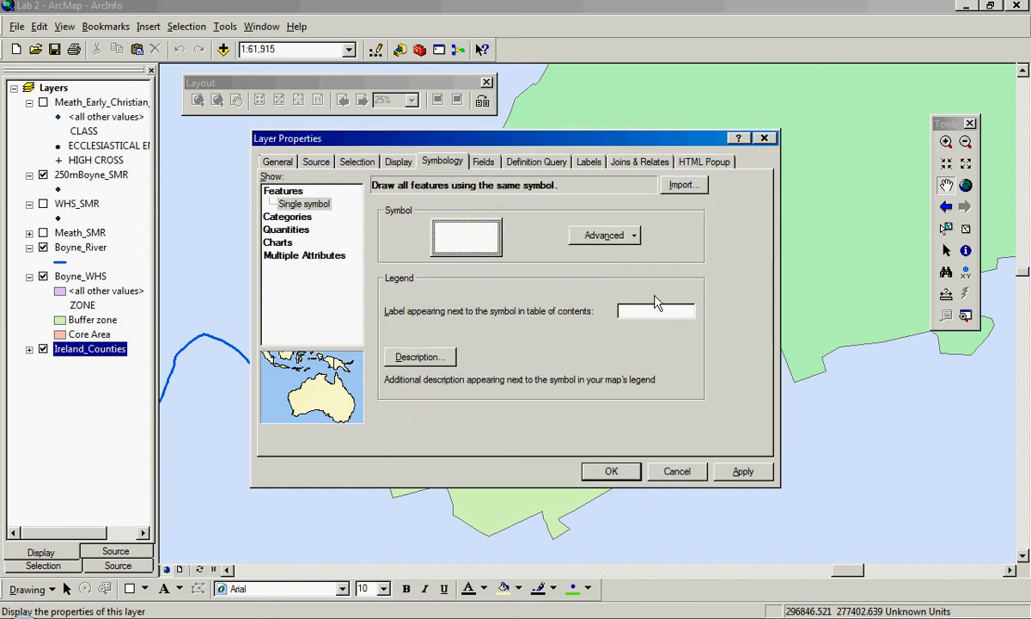
# Step: Turn on labels for the Ireland_Counties features using the NAME field and apply the layer properties
pyautogui.click(588, 162)
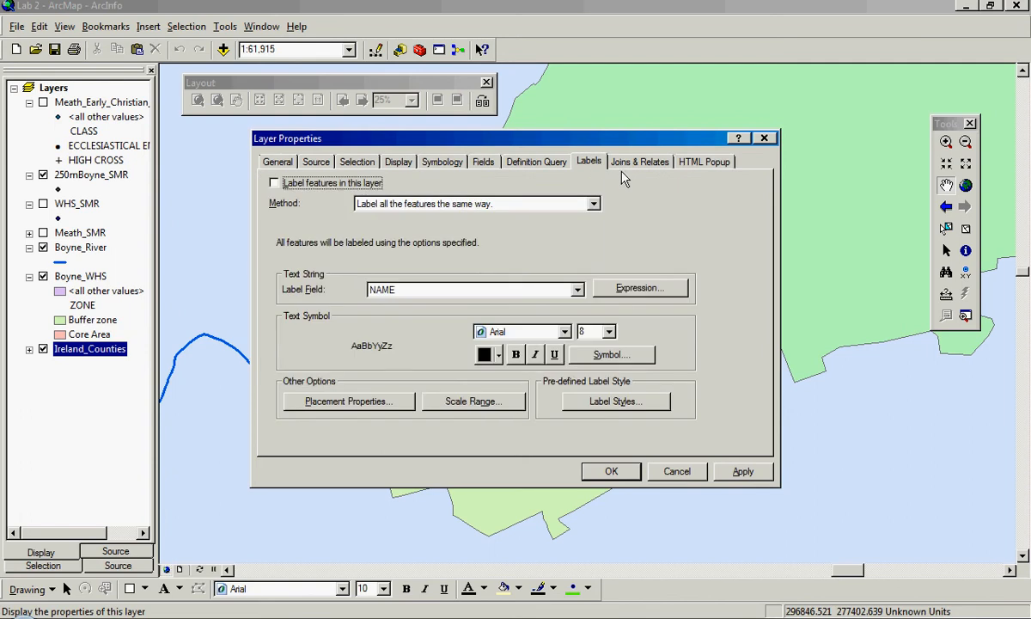
pyautogui.click(273, 183)
pyautogui.click(741, 471)
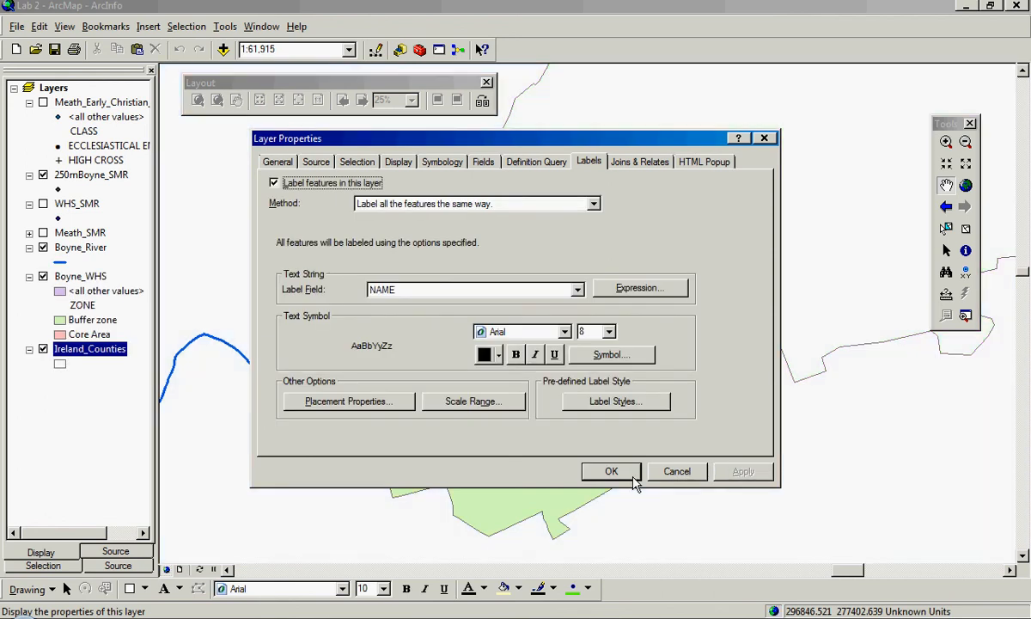
pyautogui.click(632, 475)
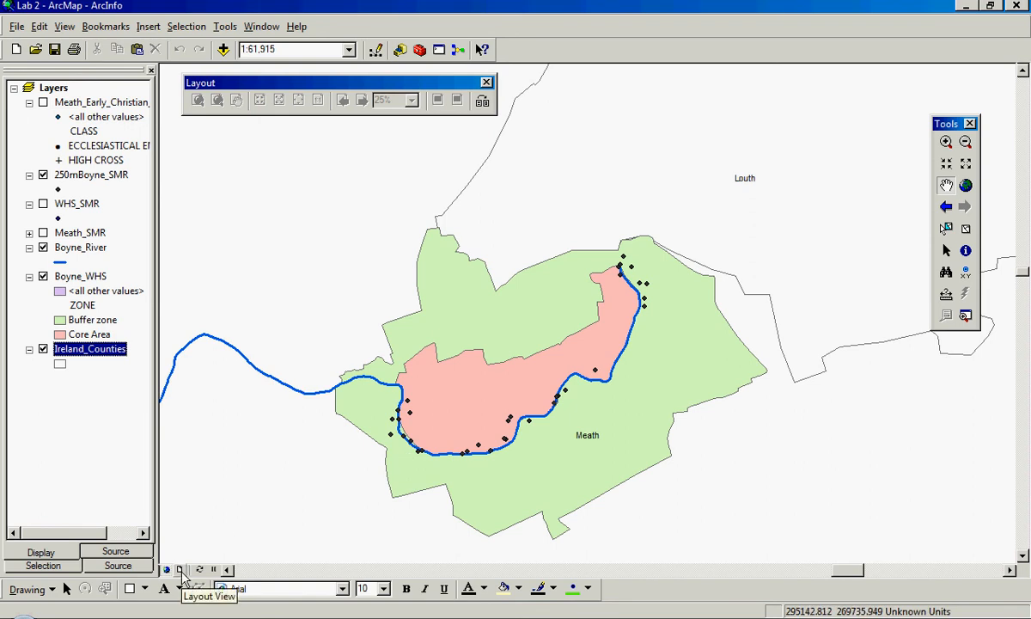
# Step: Switch to Layout View and shift the map slightly upward within its data frame
pyautogui.click(65, 26)
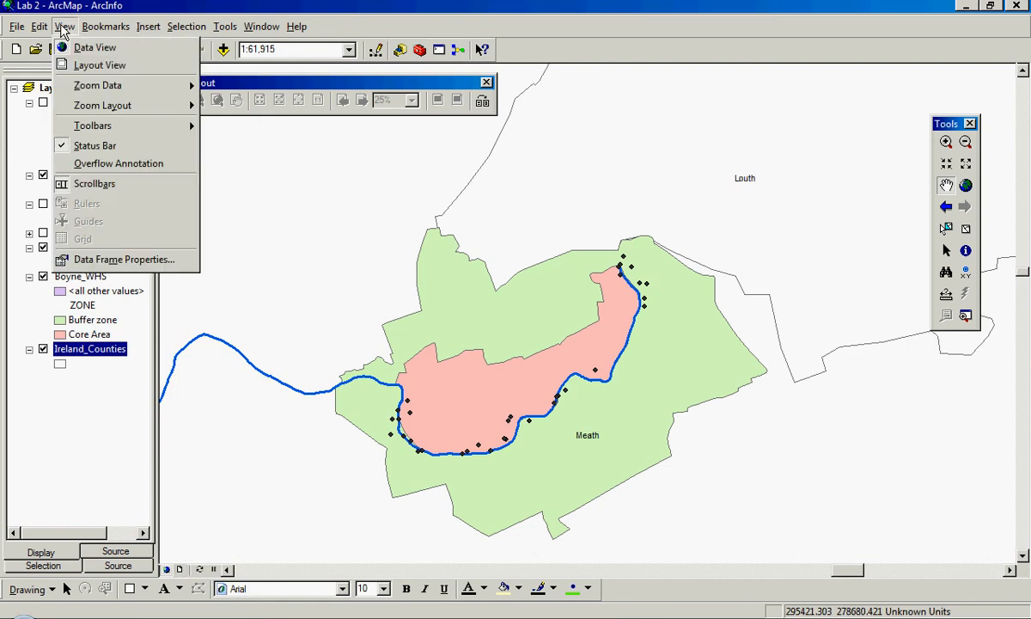
pyautogui.click(94, 65)
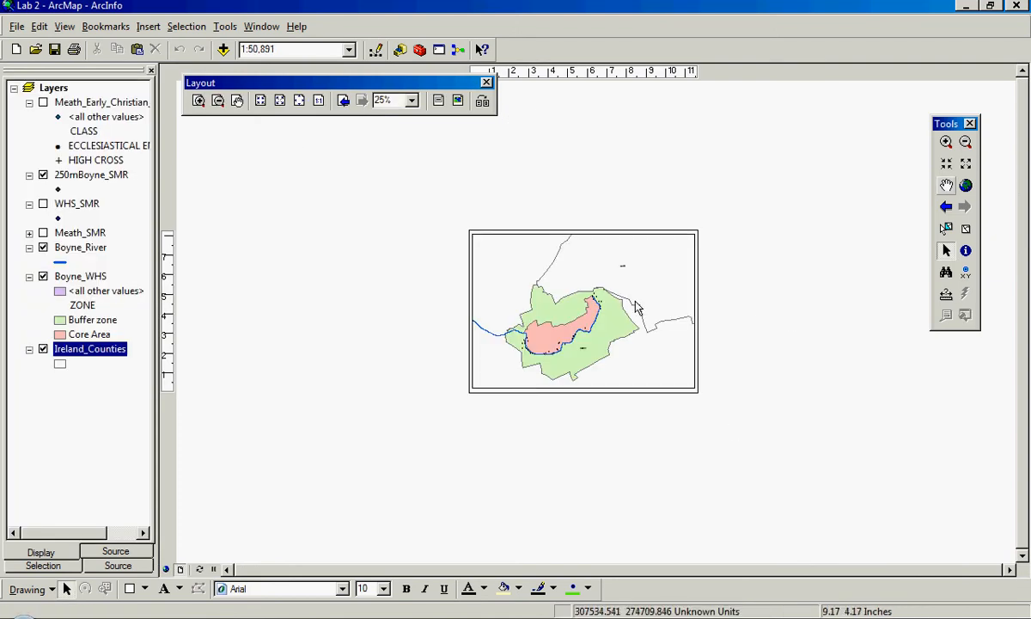
pyautogui.click(947, 187)
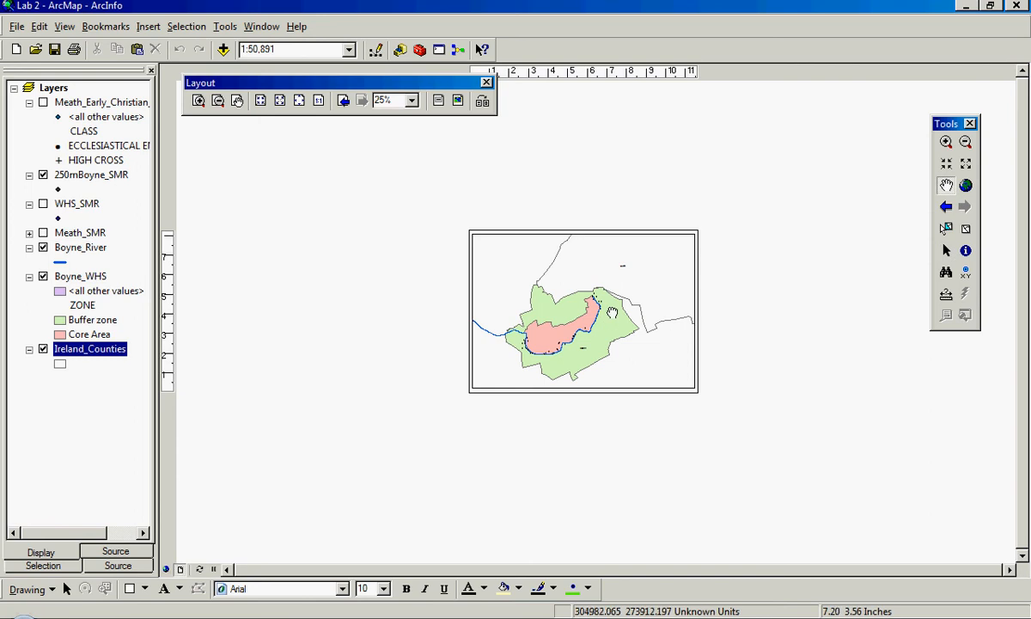
pyautogui.moveTo(615, 316); pyautogui.dragTo(613, 304)
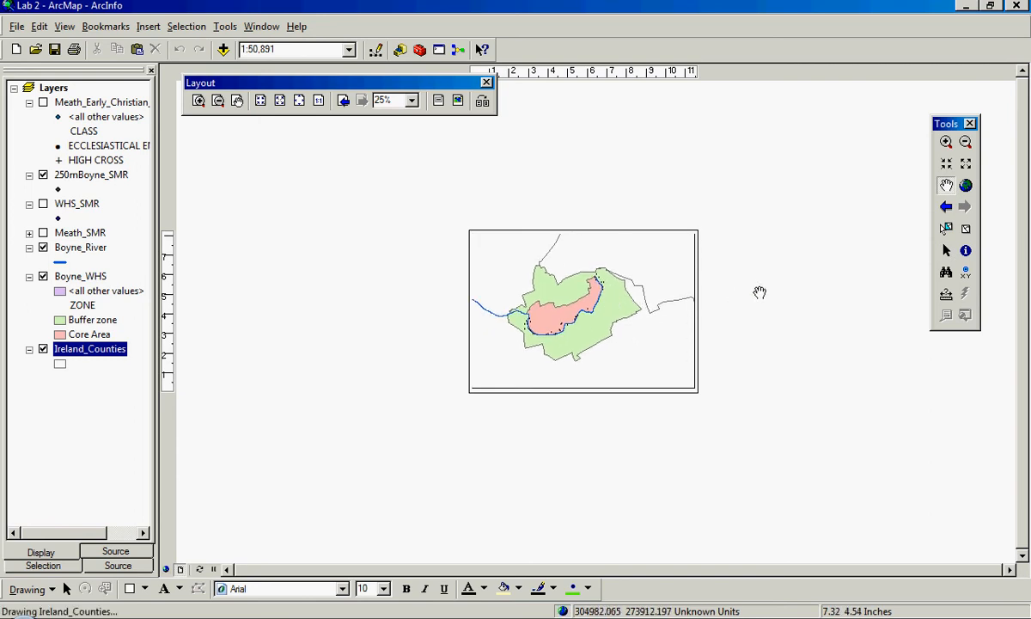
pyautogui.scroll(3, 677, 307)
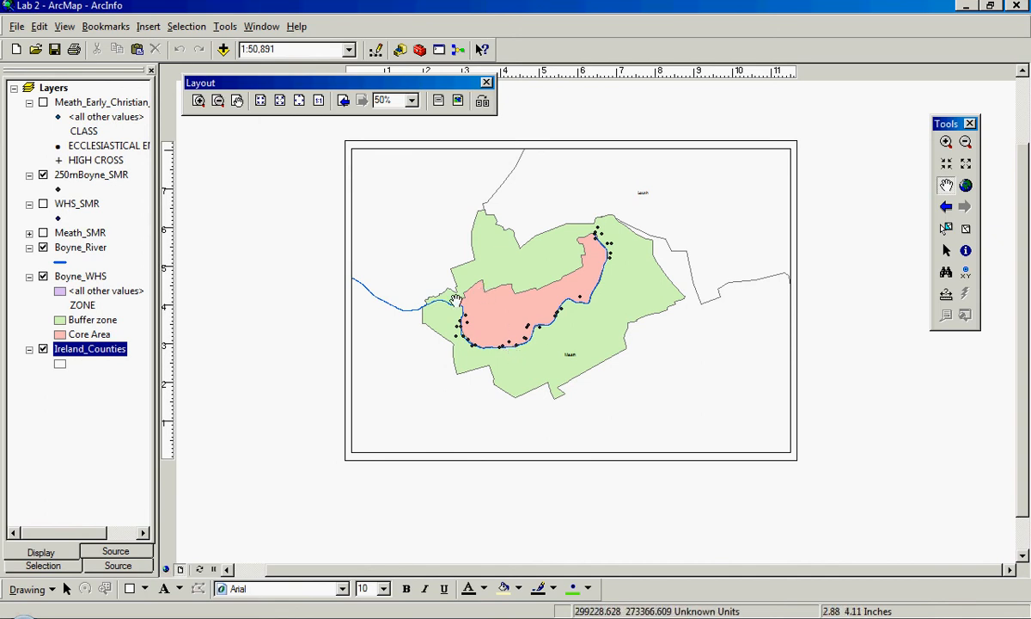
# Step: Insert the ESRI North 2 north arrow and place it in the upper-left corner of the map frame
pyautogui.click(147, 28)
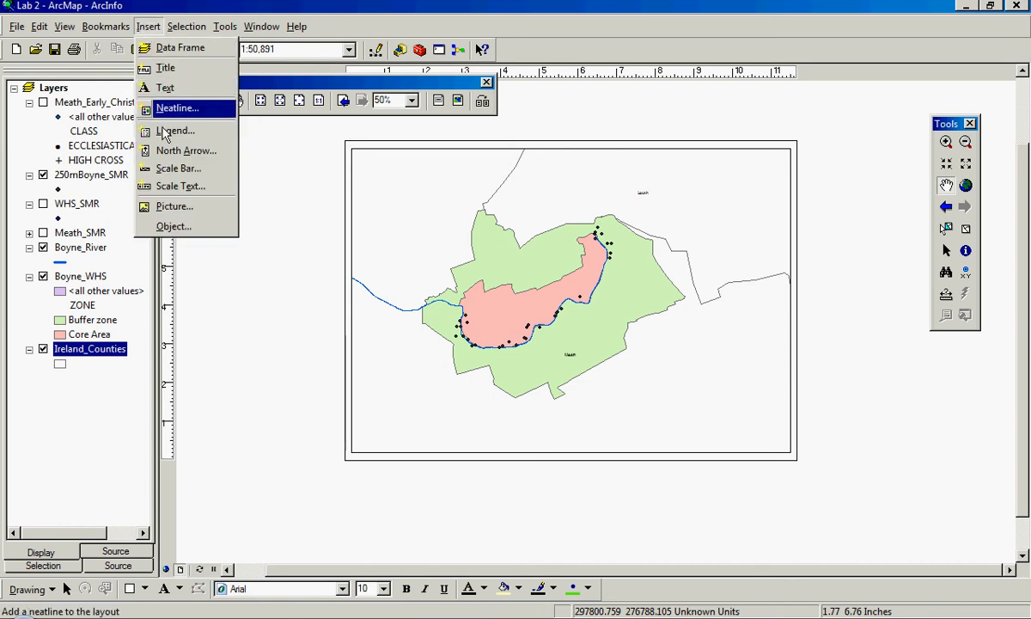
pyautogui.click(177, 150)
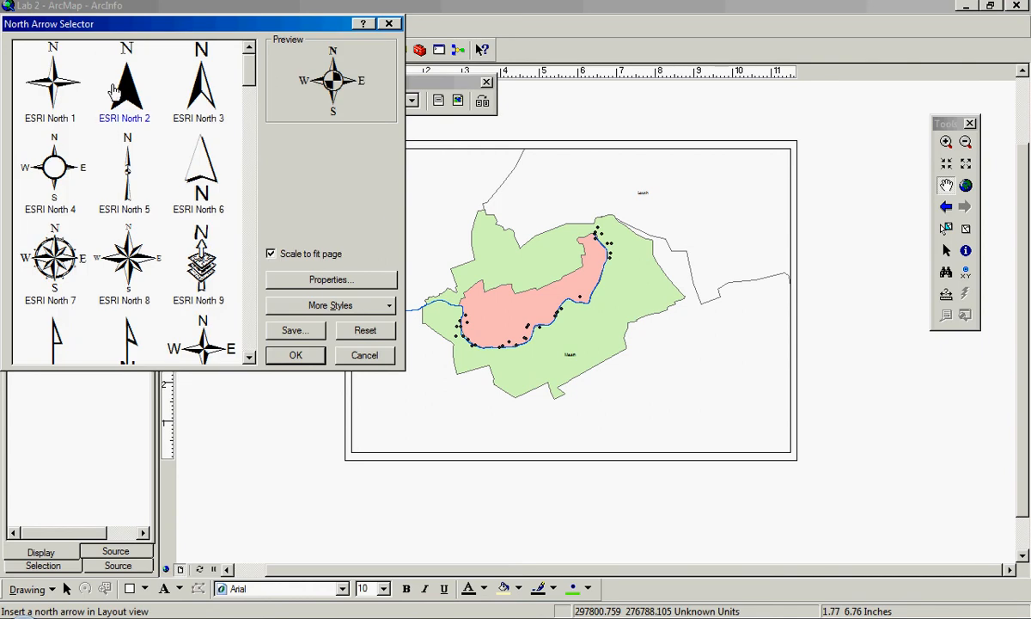
pyautogui.click(105, 82)
pyautogui.click(291, 353)
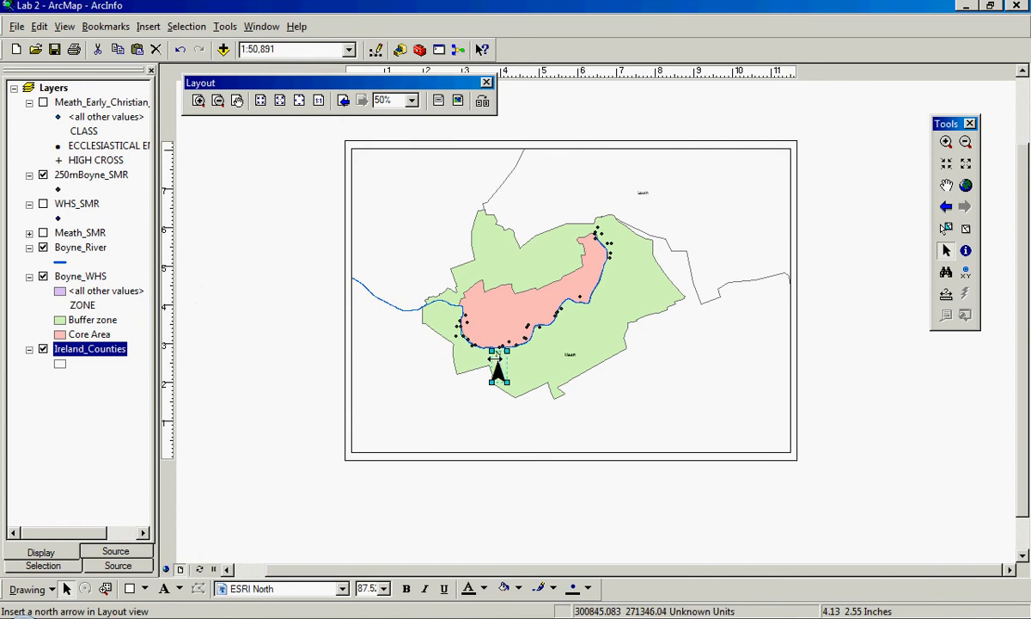
pyautogui.moveTo(500, 366); pyautogui.dragTo(366, 171)
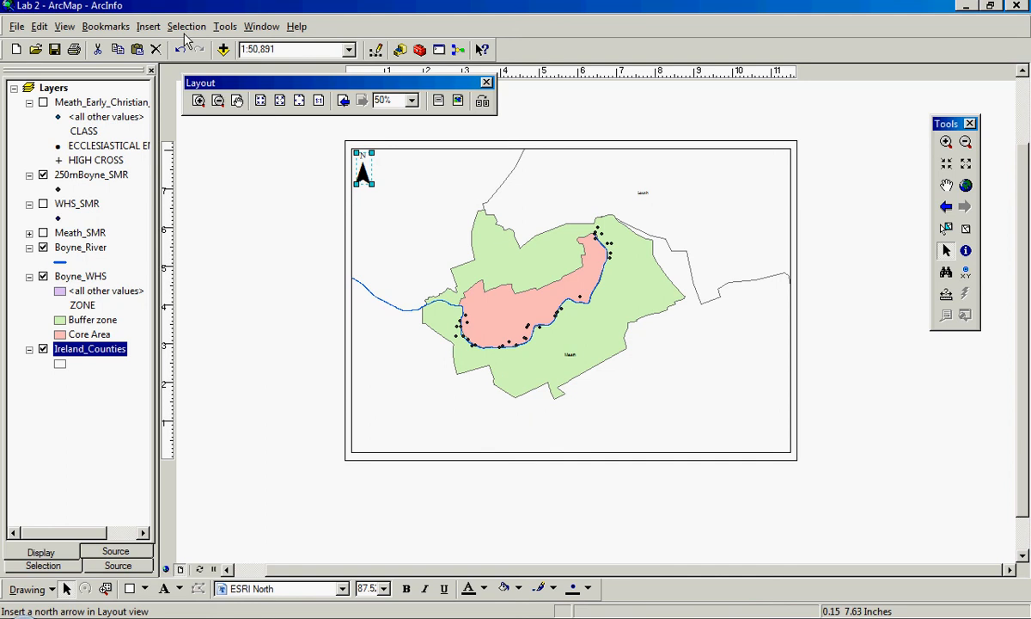
# Step: Insert an alternating scale bar, place it in the lower-left corner of the map frame, and widen it slightly
pyautogui.click(149, 26)
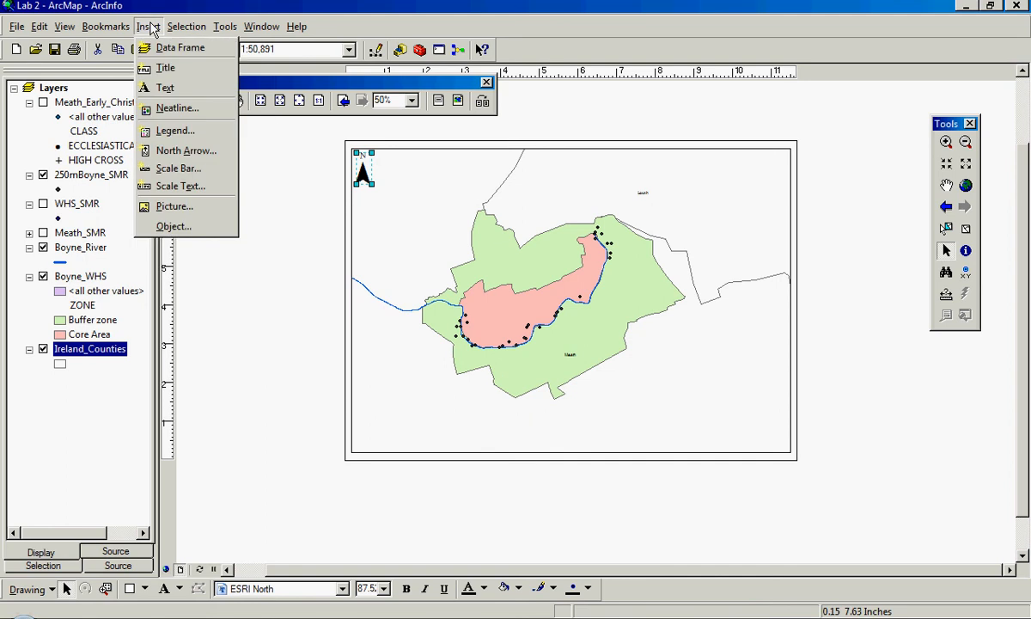
pyautogui.click(176, 168)
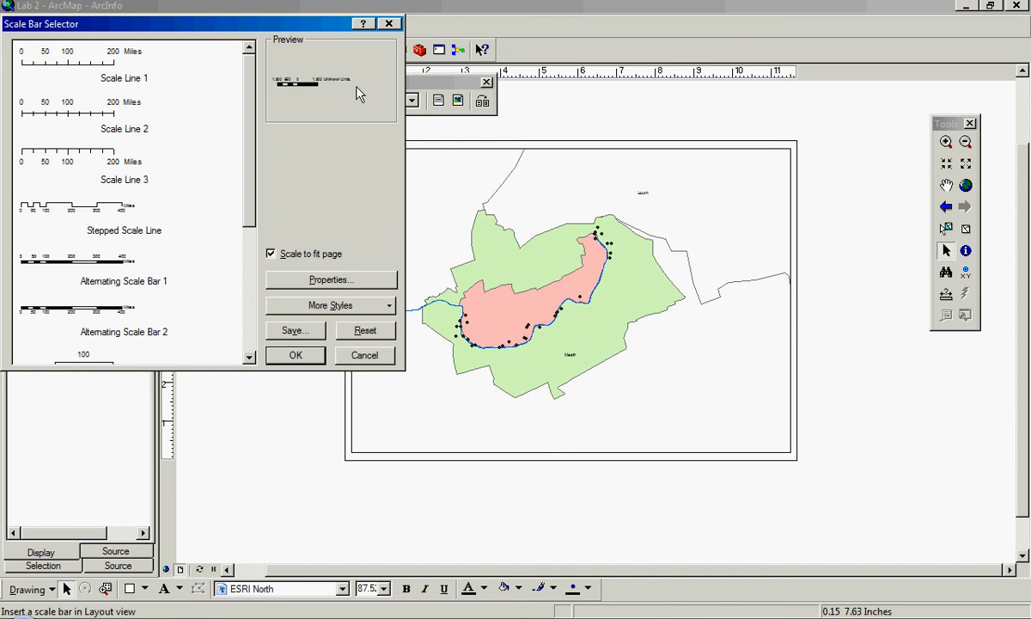
pyautogui.click(296, 355)
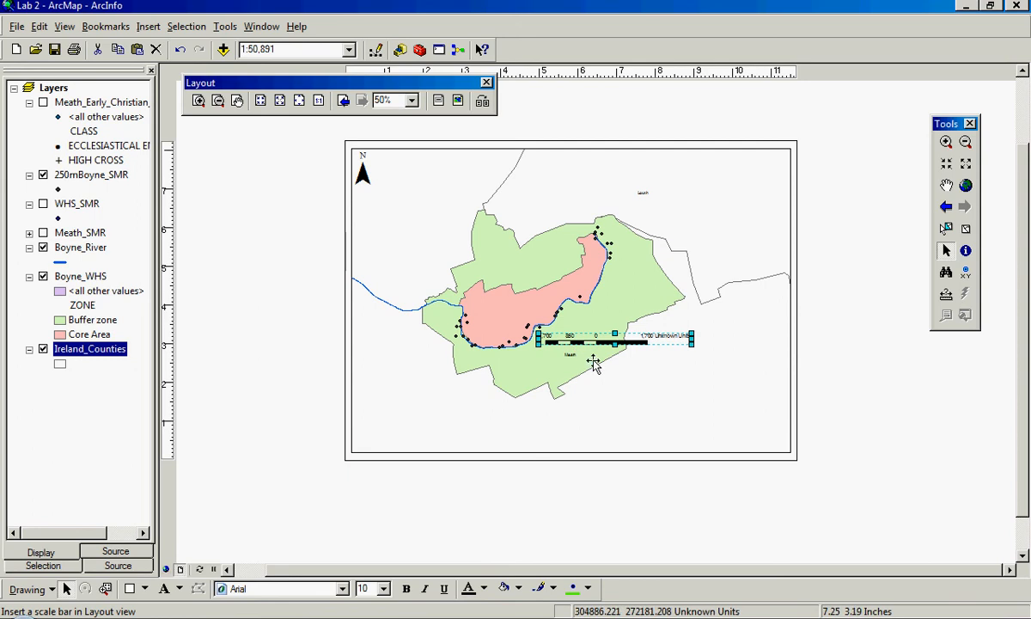
pyautogui.moveTo(491, 434); pyautogui.dragTo(447, 440)
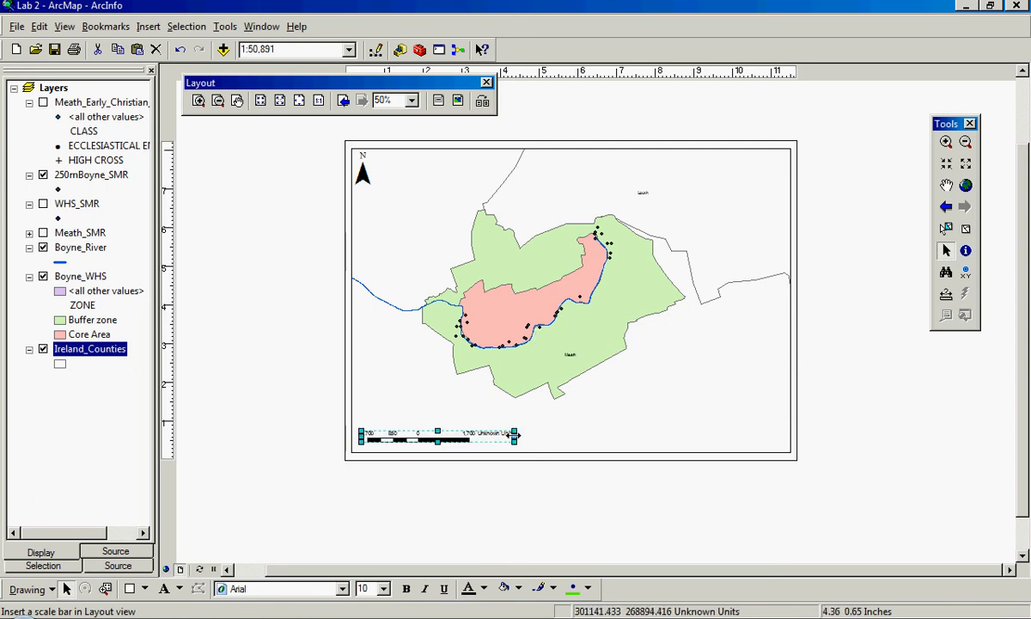
pyautogui.moveTo(516, 435); pyautogui.dragTo(537, 437)
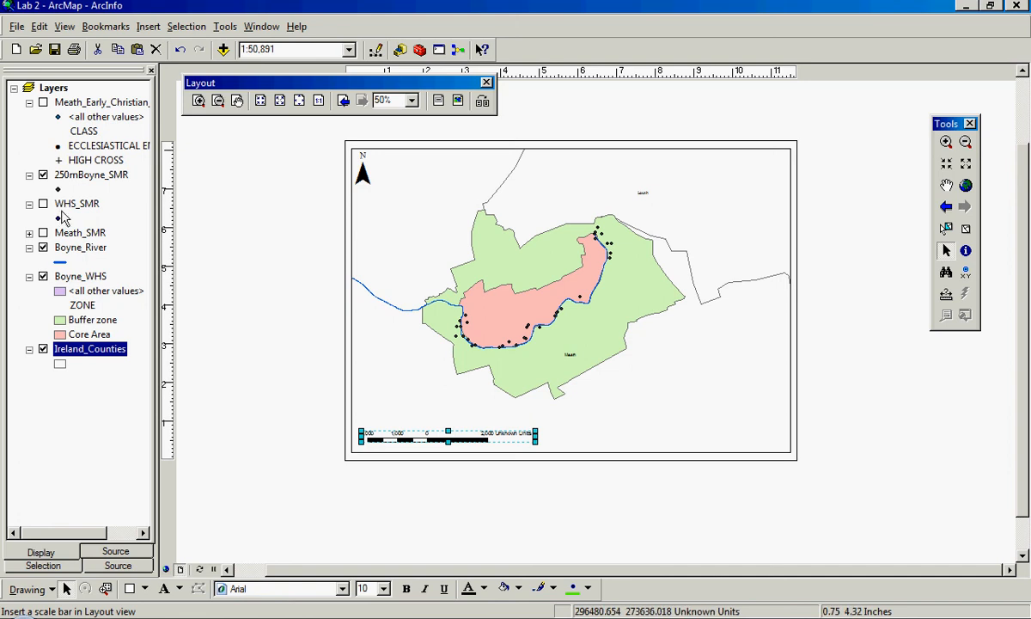
# Step: Set the display units of the Layers data frame to Meters and apply the data frame properties
pyautogui.click(49, 89)
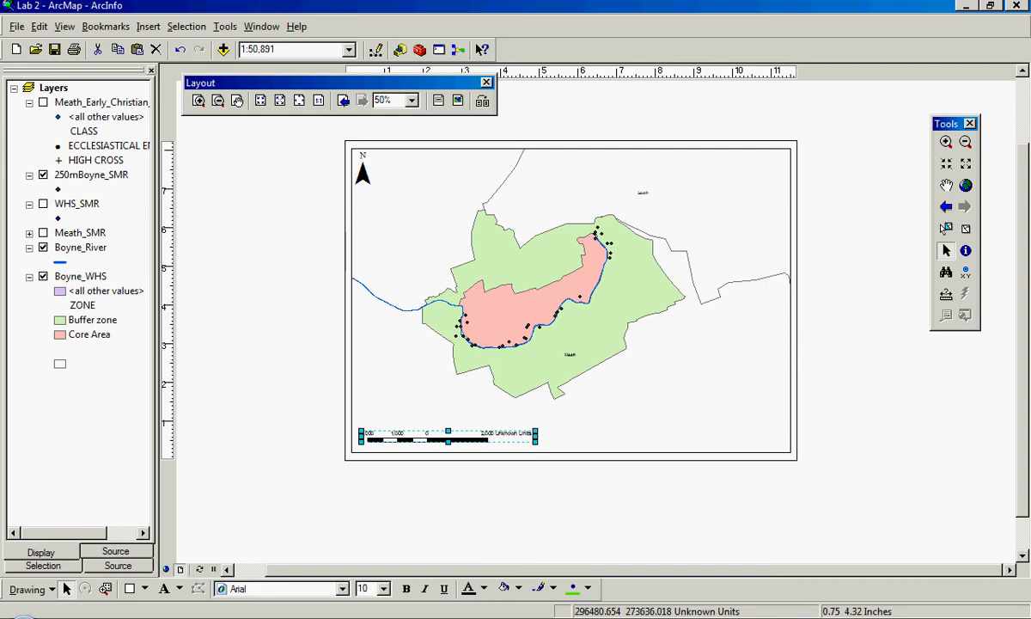
pyautogui.rightClick(48, 88)
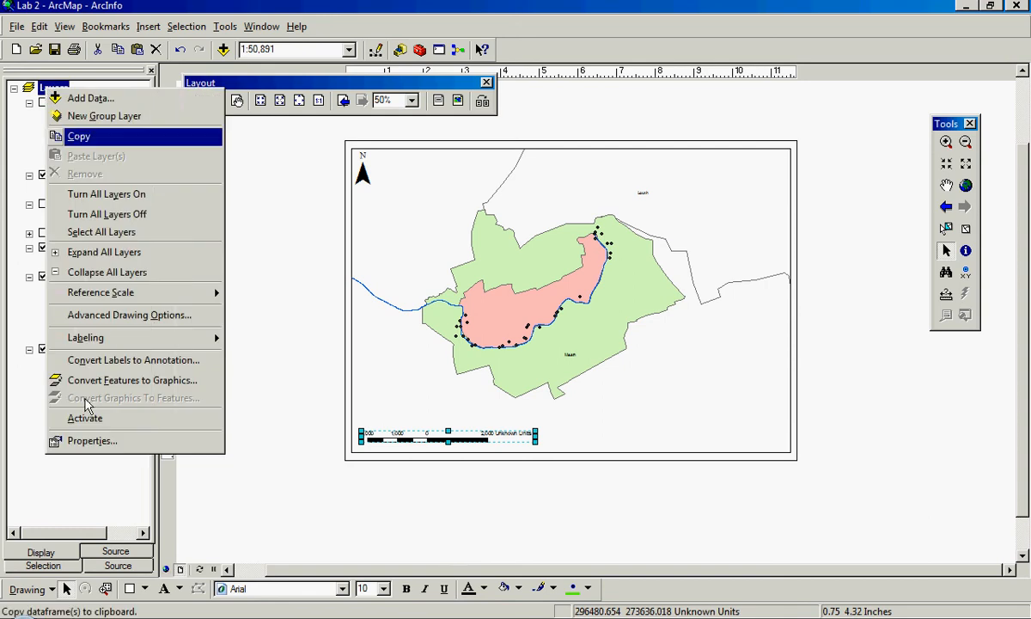
pyautogui.click(92, 441)
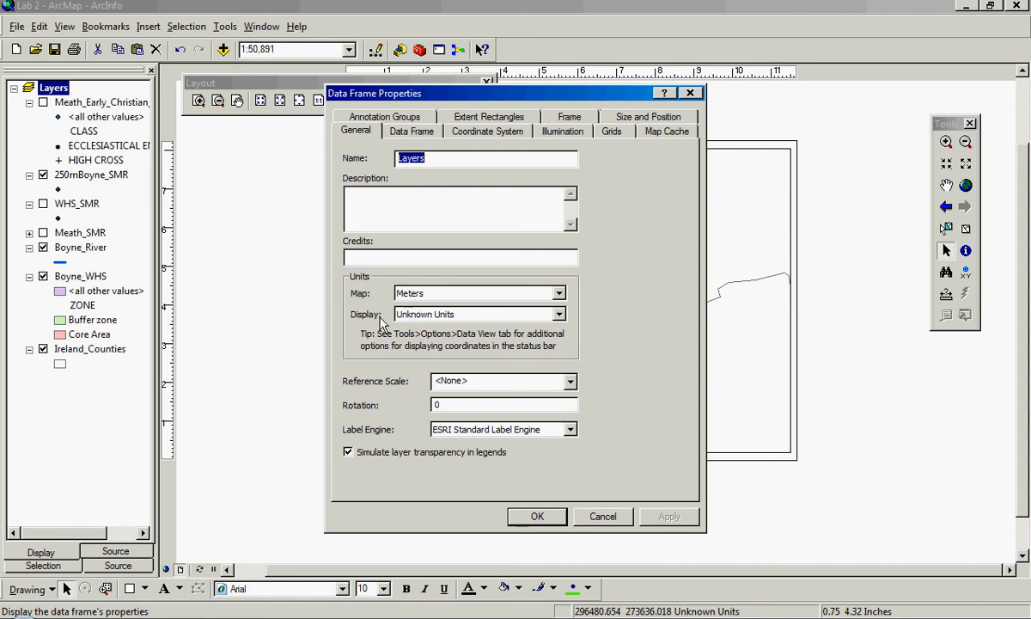
pyautogui.click(561, 314)
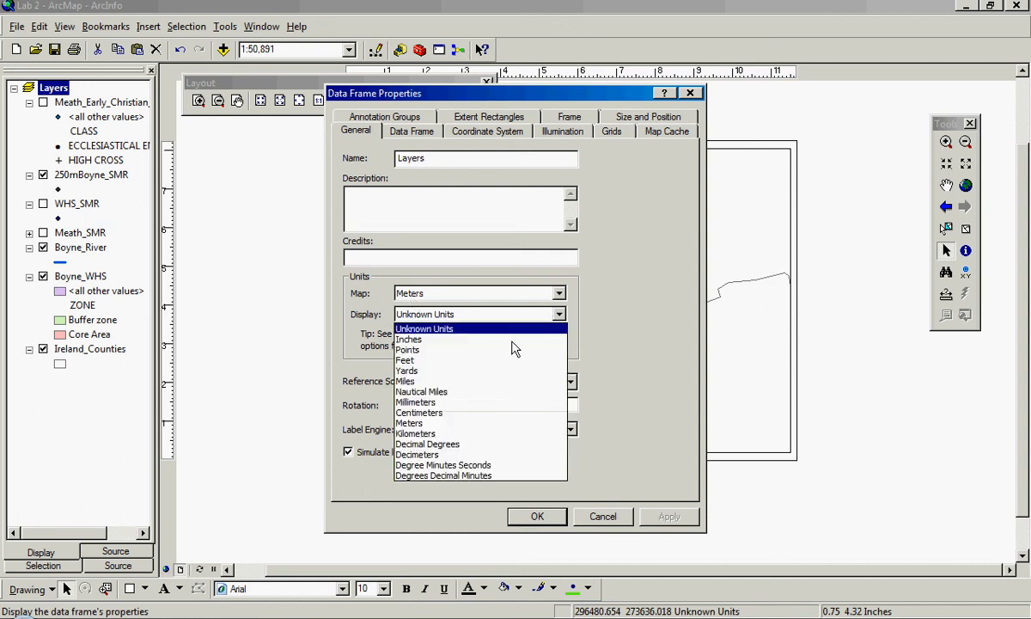
pyautogui.click(503, 424)
pyautogui.click(667, 516)
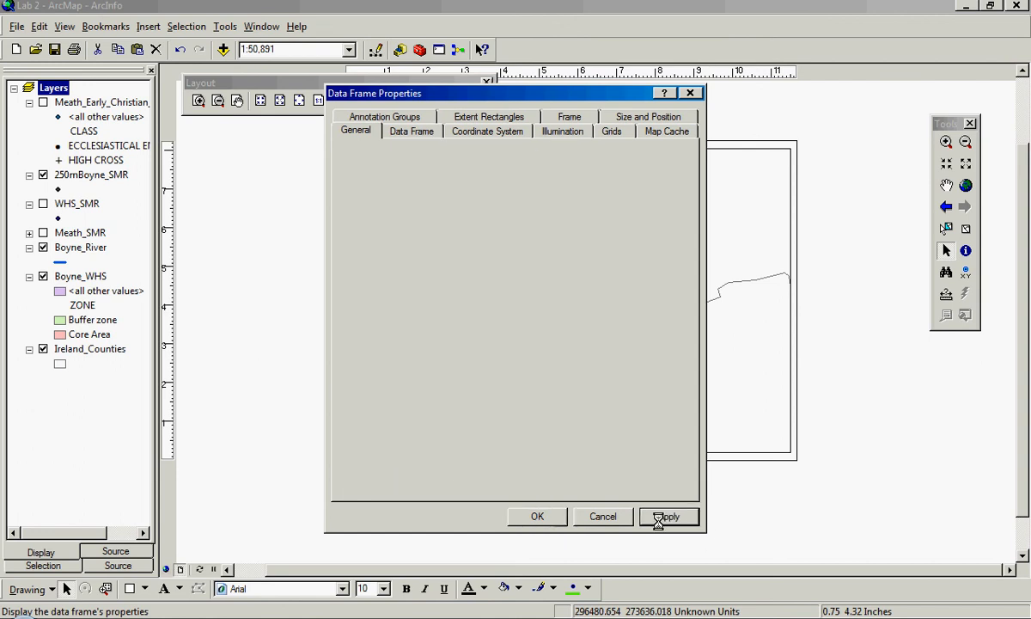
pyautogui.click(558, 516)
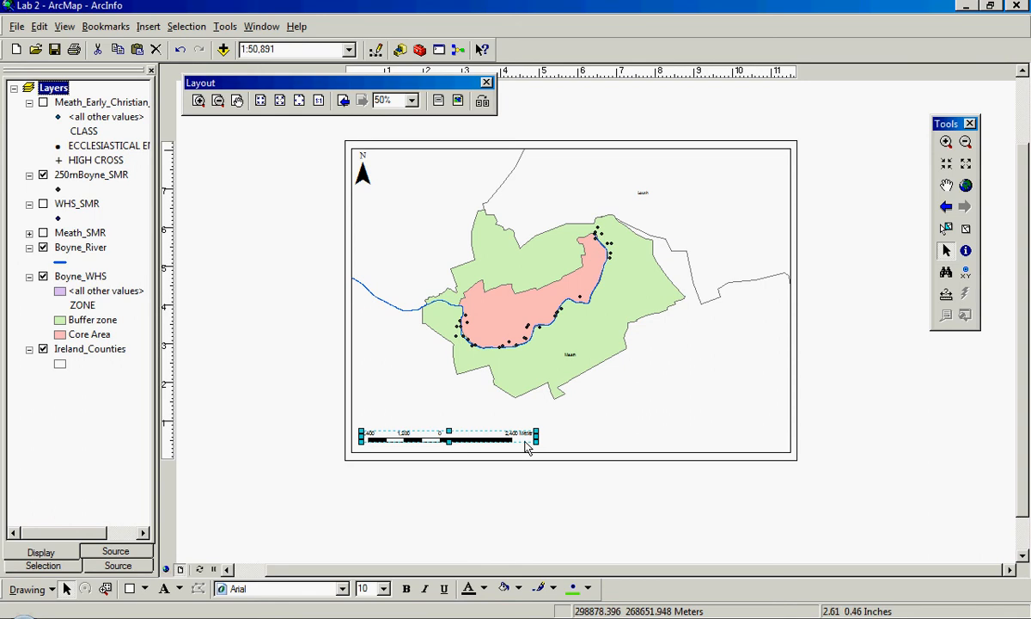
# Step: Change the division units of the alternating scale bar to Kilometers and deselect it
pyautogui.moveTo(540, 438); pyautogui.dragTo(475, 439)
pyautogui.rightClick(475, 438)
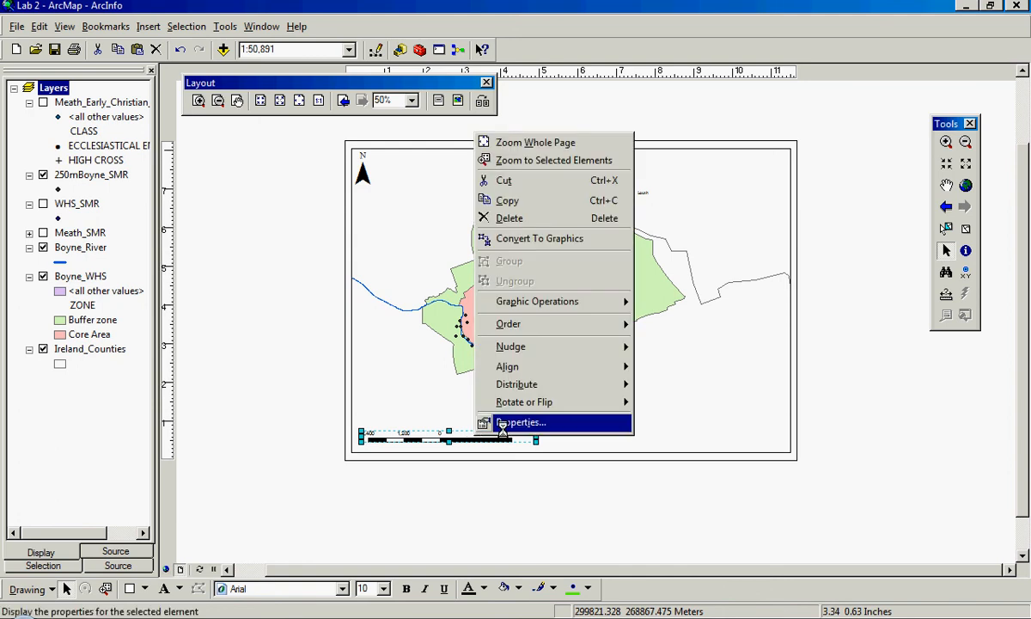
pyautogui.click(507, 422)
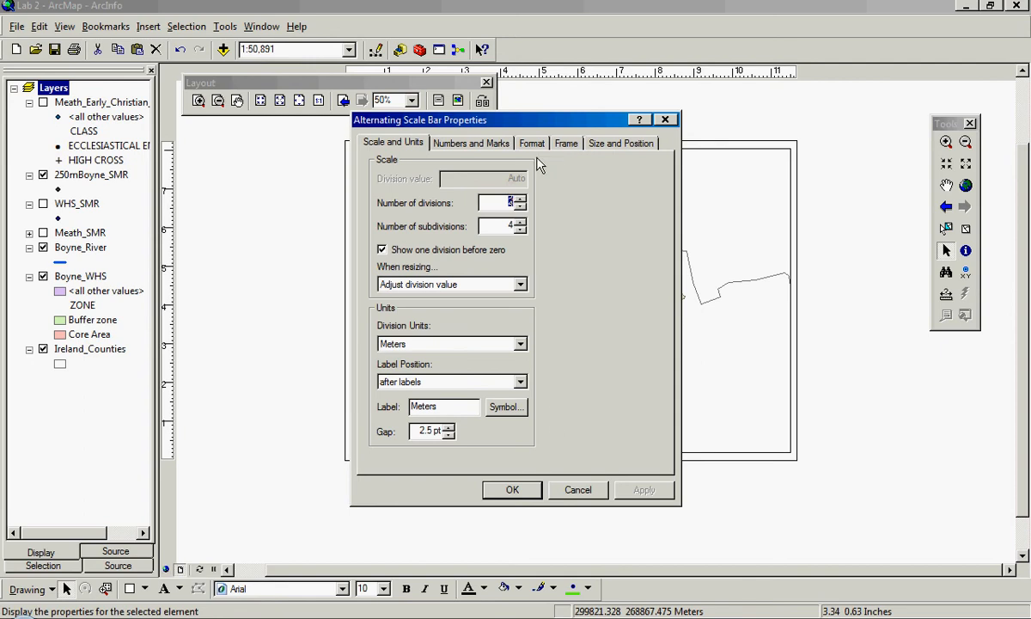
pyautogui.click(520, 344)
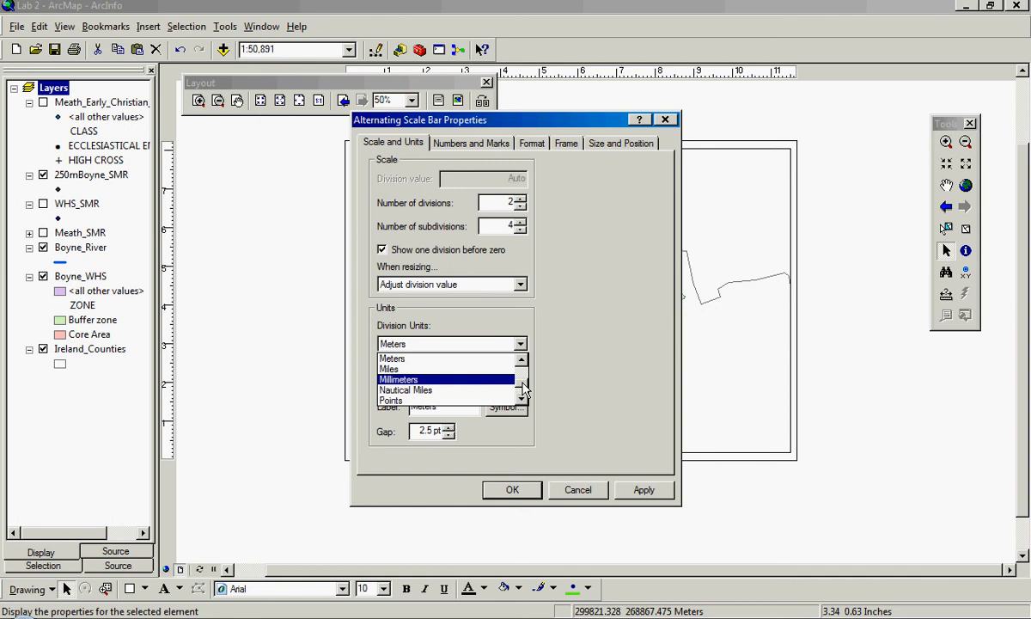
pyautogui.click(523, 400)
pyautogui.click(522, 400)
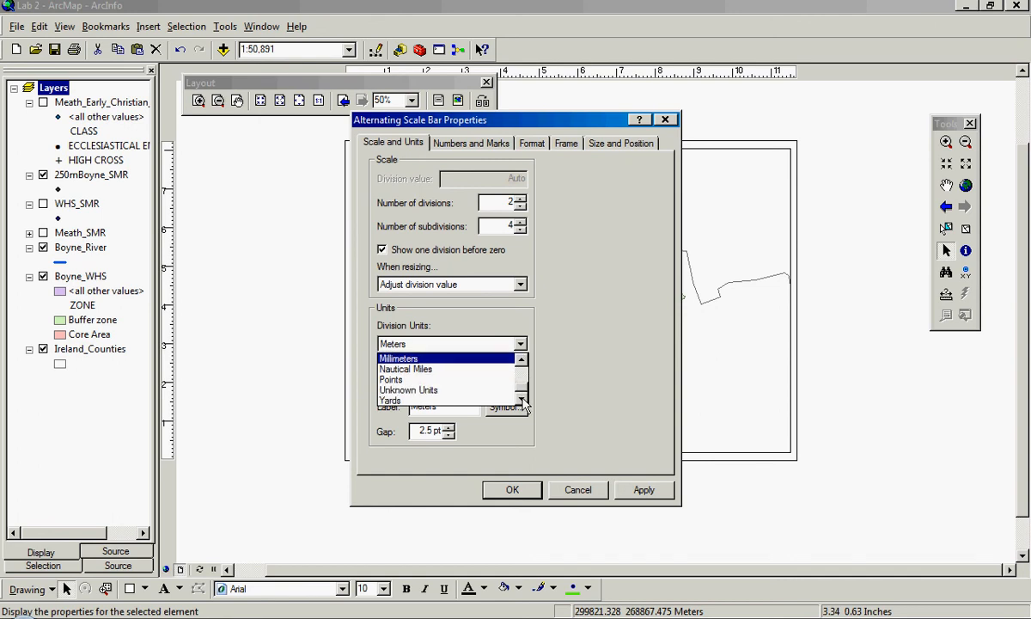
pyautogui.click(521, 361)
pyautogui.click(522, 360)
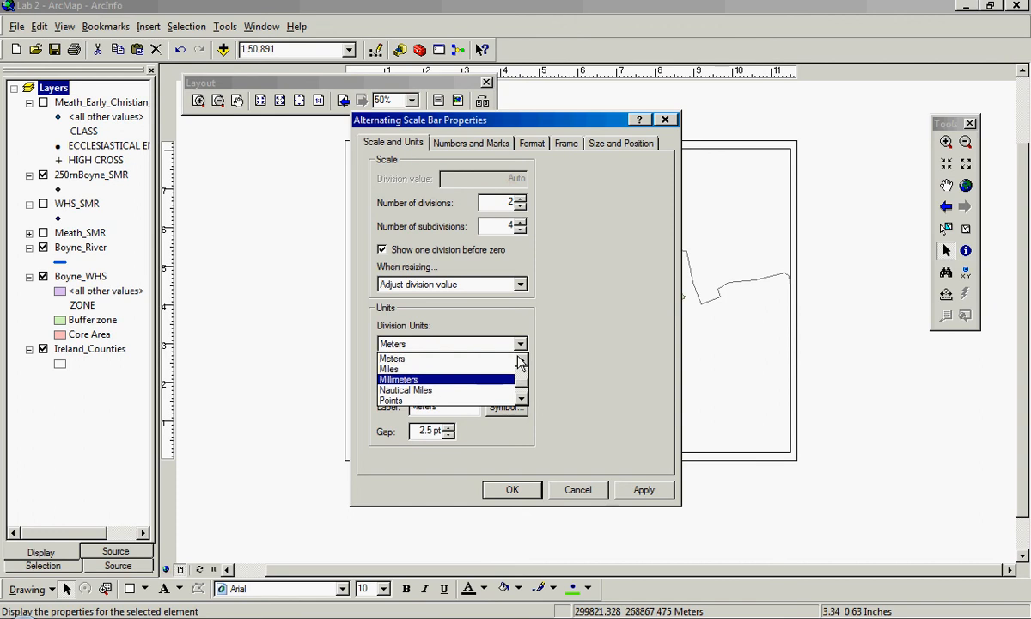
pyautogui.click(521, 361)
pyautogui.click(522, 360)
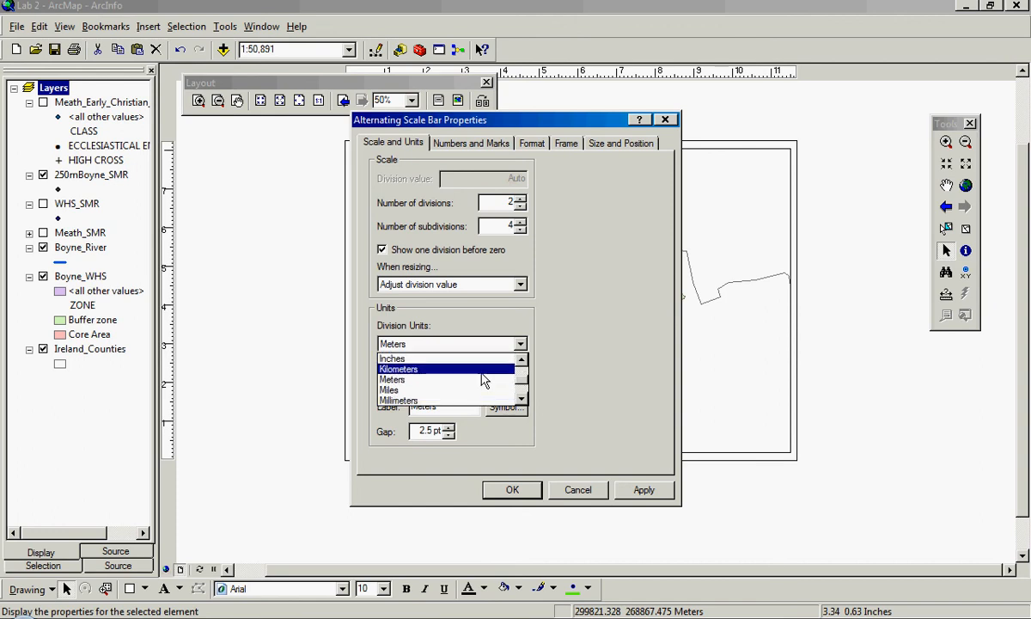
pyautogui.click(483, 380)
pyautogui.click(509, 488)
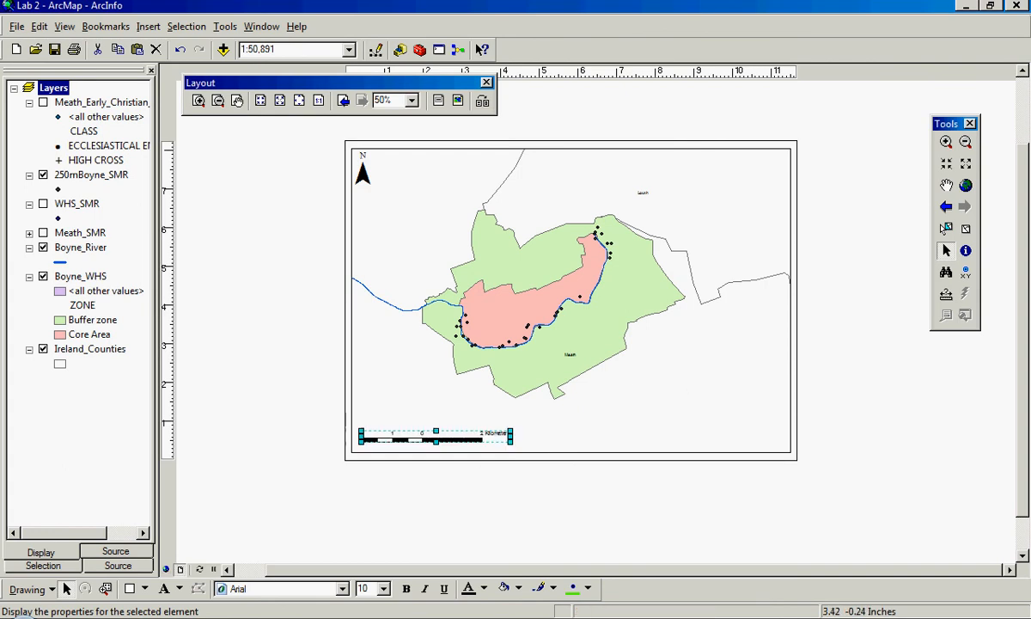
pyautogui.click(440, 486)
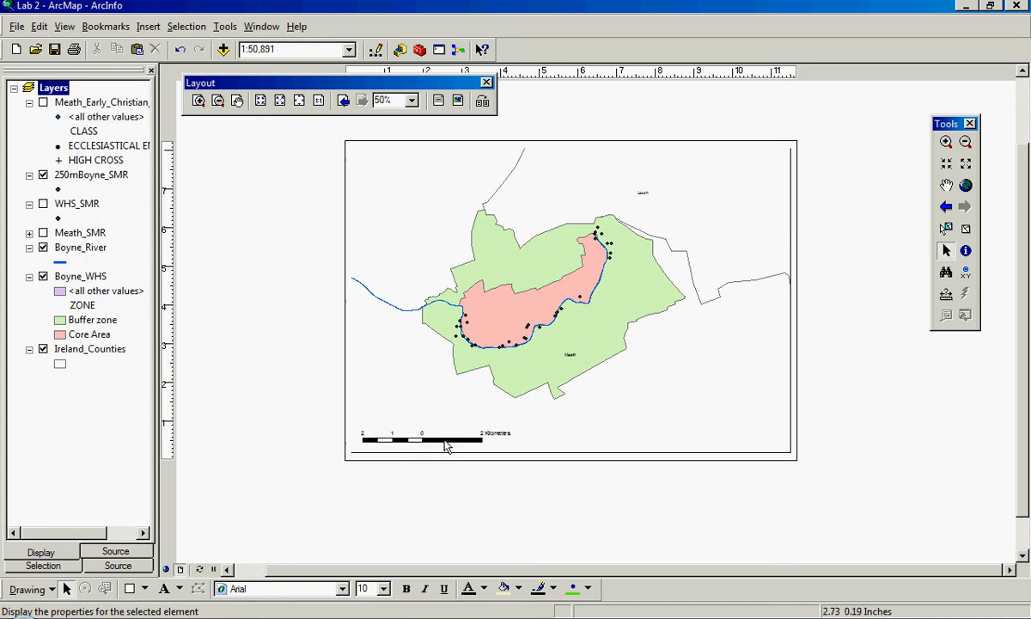
# Step: Bring the north arrow to the front of the layout's drawing order and deselect it
pyautogui.click(360, 161)
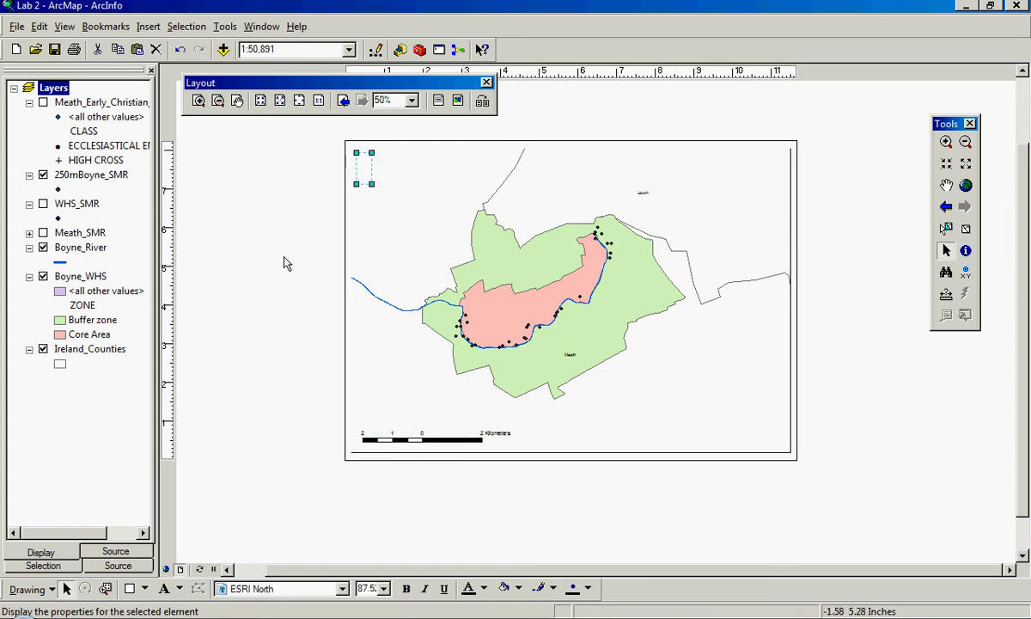
pyautogui.click(359, 195)
pyautogui.click(363, 171)
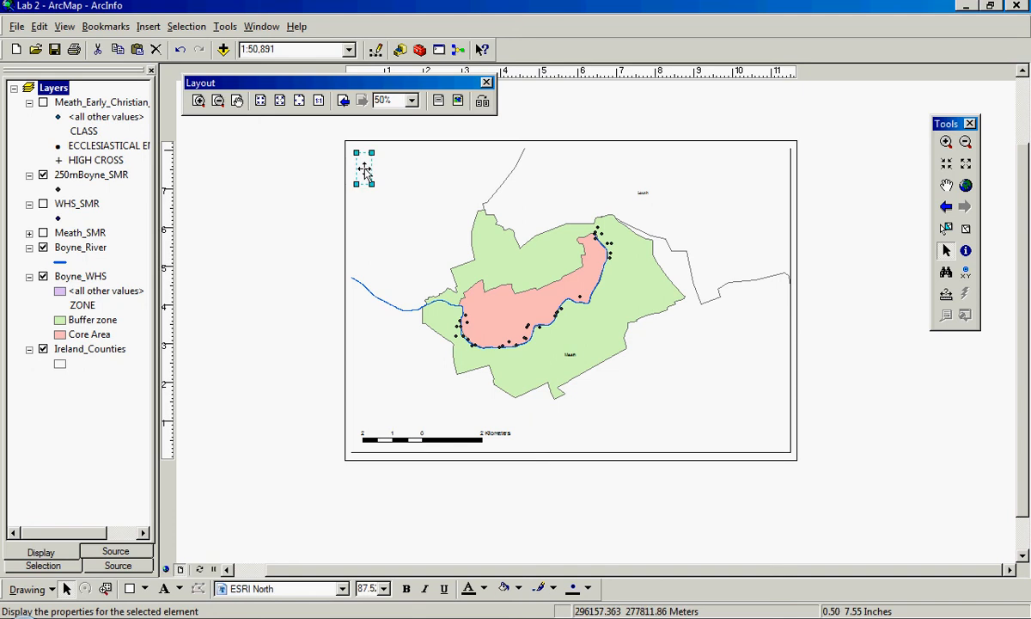
pyautogui.rightClick(364, 171)
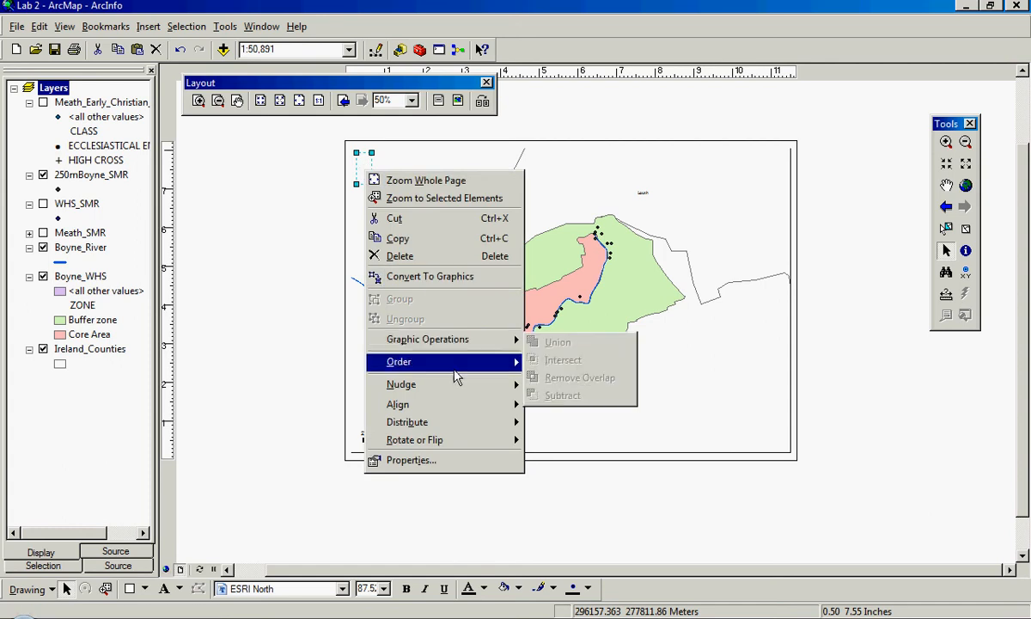
pyautogui.moveTo(456, 378)
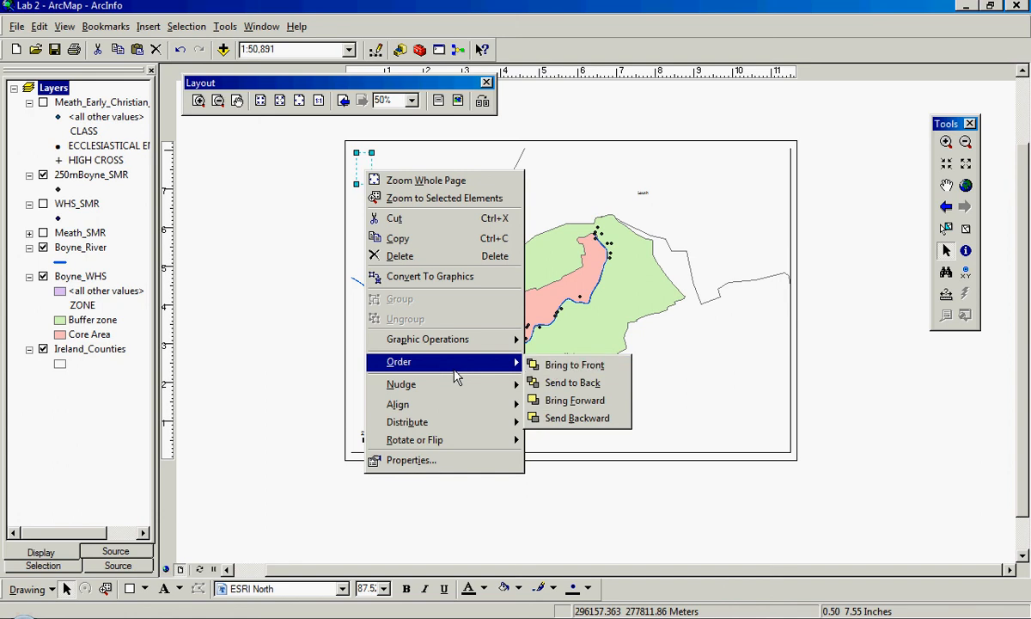
pyautogui.click(559, 362)
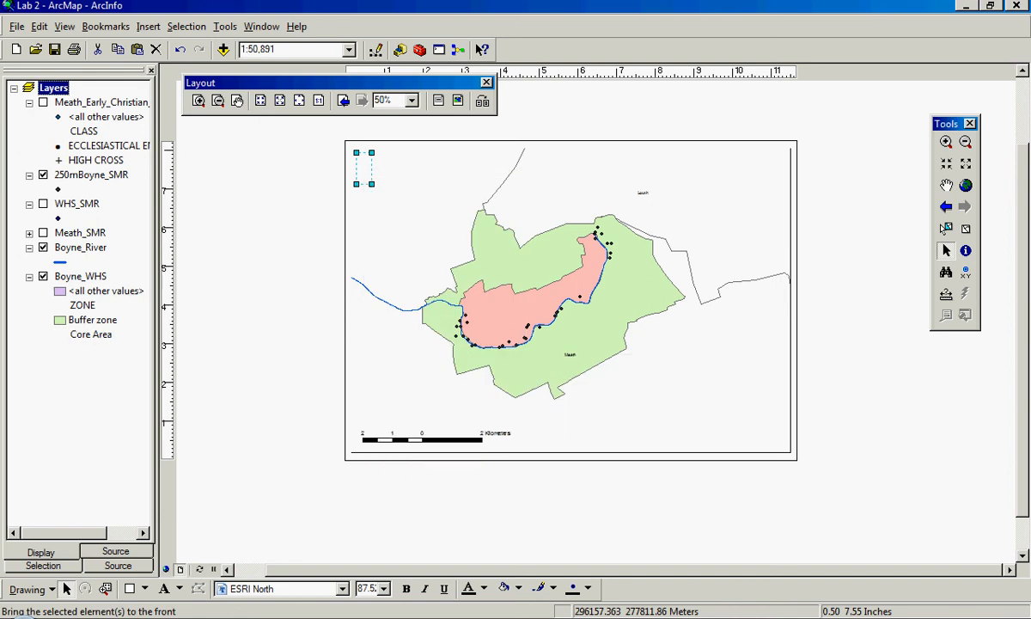
pyautogui.click(267, 272)
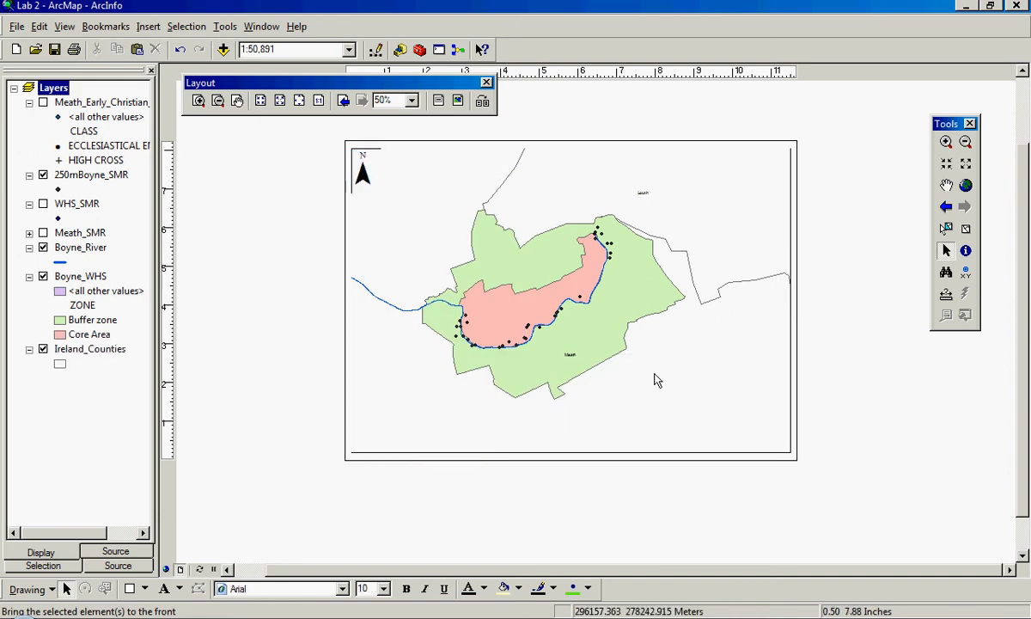
# Step: Bring the scale bar to the front of the layout's drawing order and deselect it
pyautogui.click(423, 441)
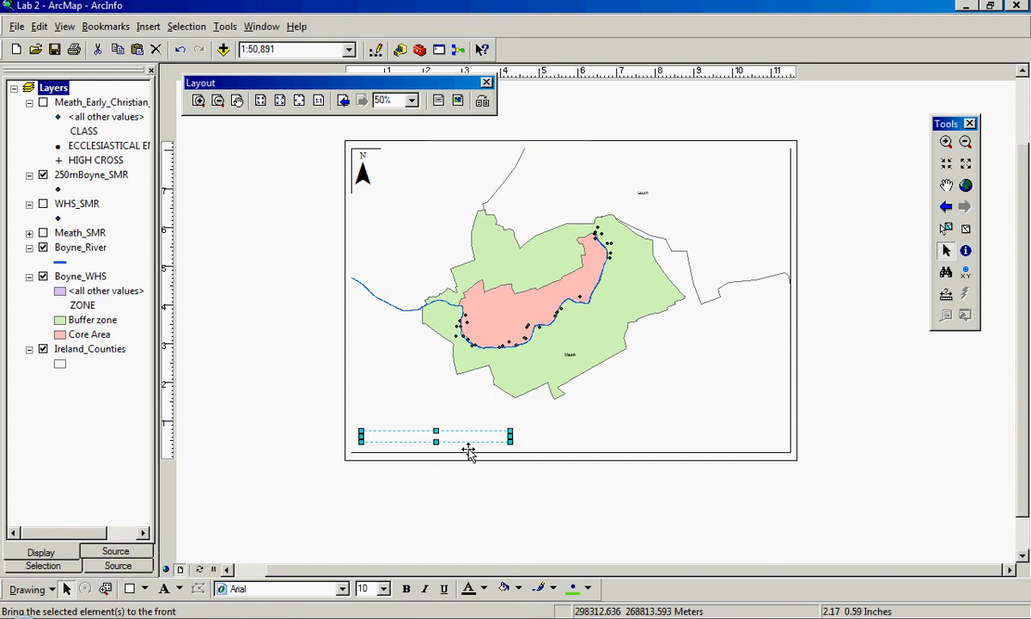
pyautogui.rightClick(469, 448)
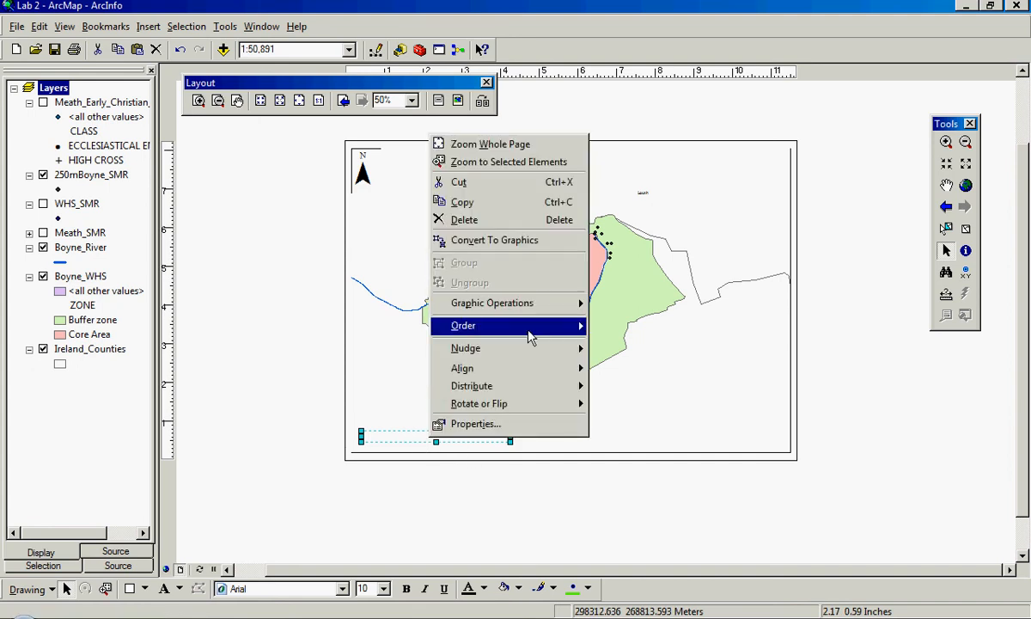
pyautogui.click(530, 333)
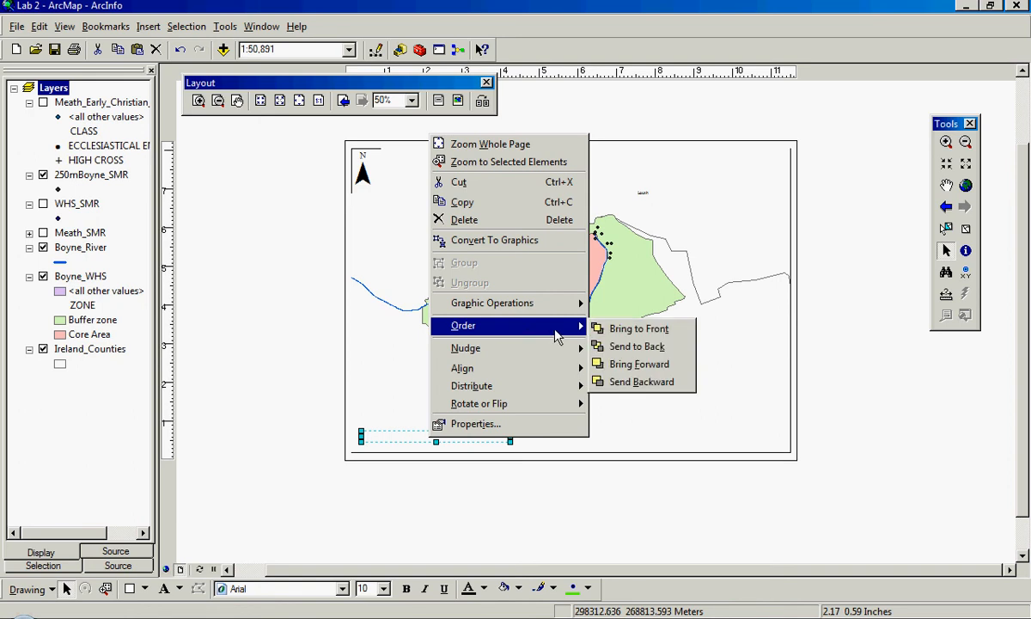
pyautogui.click(603, 330)
pyautogui.click(311, 419)
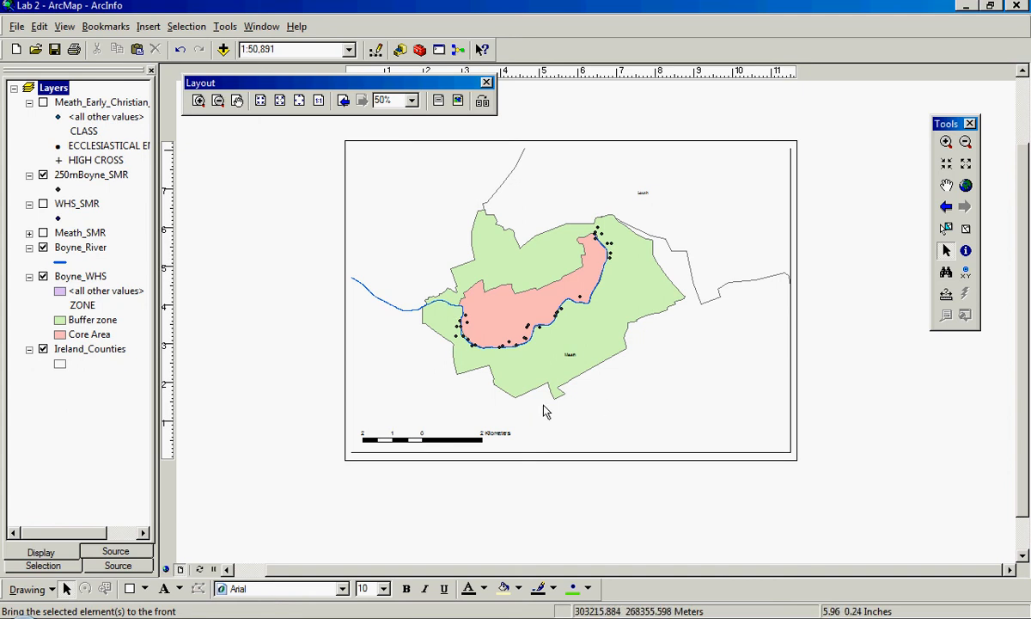
# Step: Start a new legend and remove Boyne_River and Ireland_Counties from its items, keeping 250mBoyne_SMR and Boyne_WHS
pyautogui.click(155, 30)
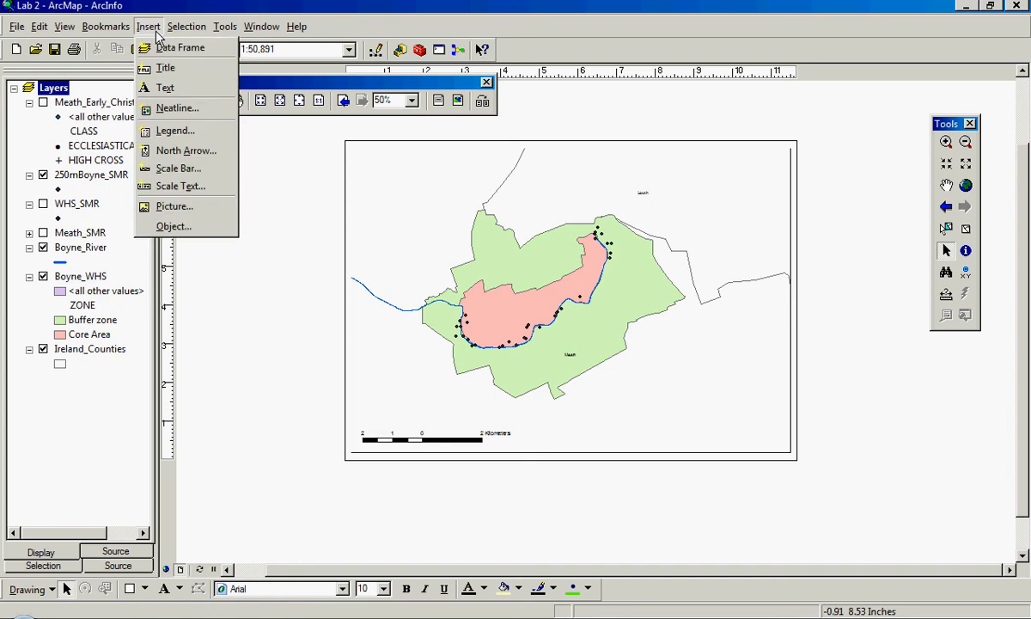
pyautogui.click(183, 132)
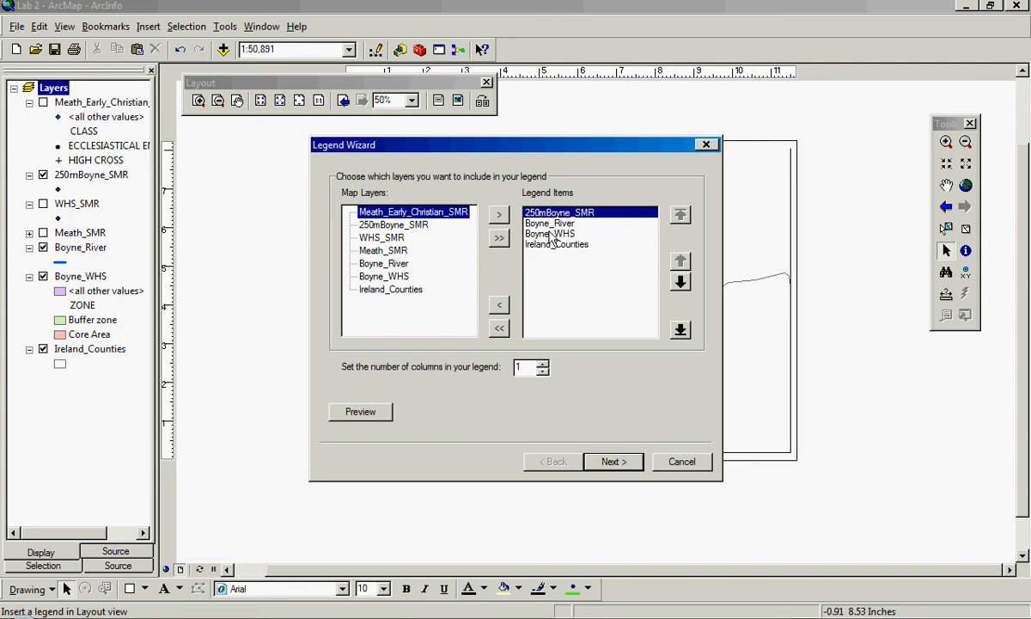
pyautogui.click(551, 225)
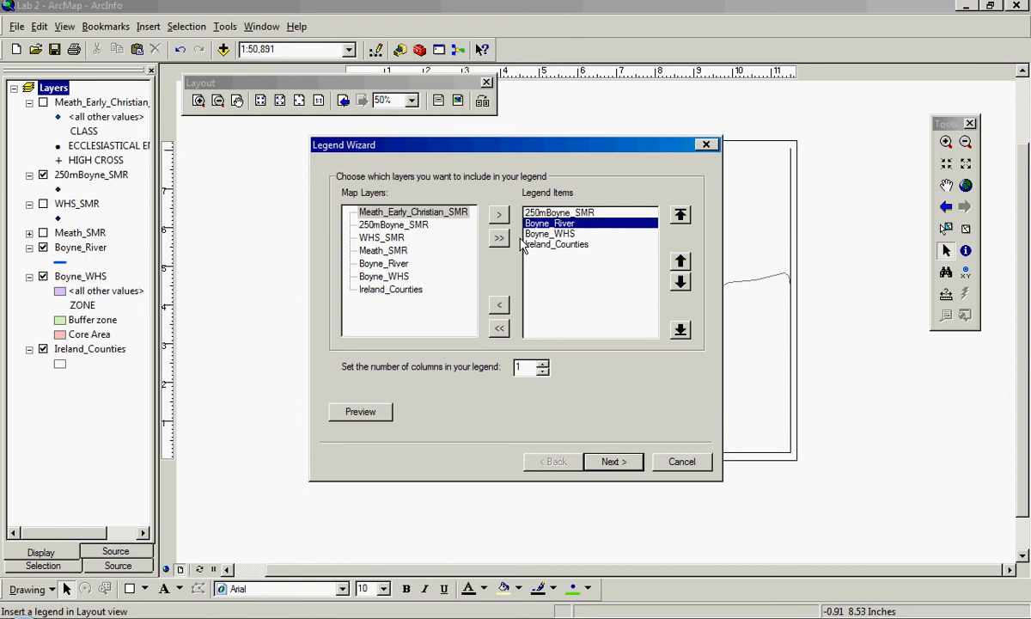
pyautogui.click(500, 305)
pyautogui.click(560, 234)
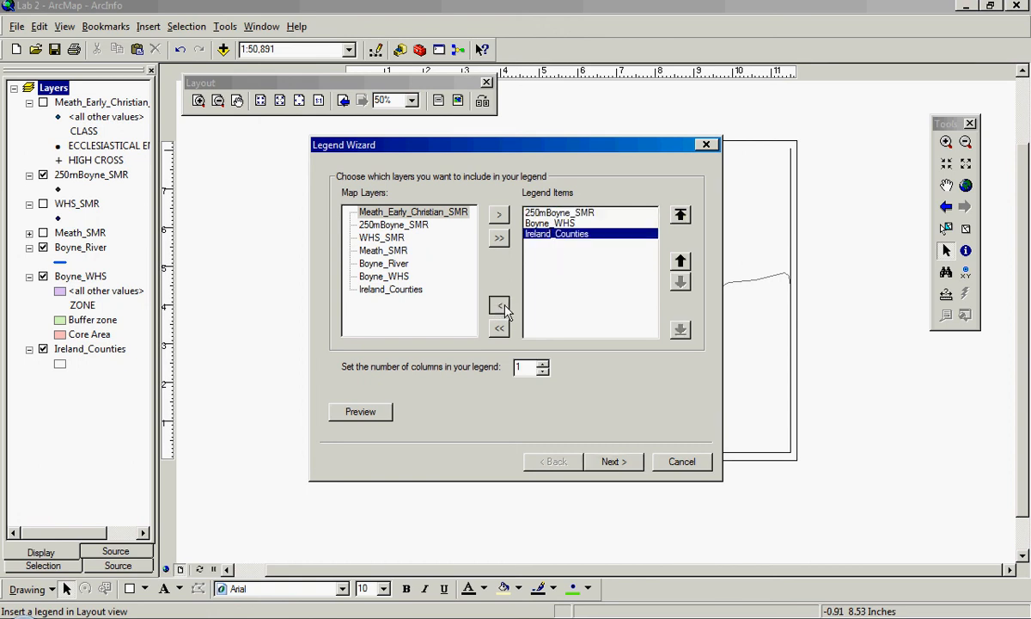
pyautogui.click(499, 304)
# Step: Finish the legend with the default title, frame, patch and spacing settings, and place it in the lower-right corner of the map frame
pyautogui.click(614, 462)
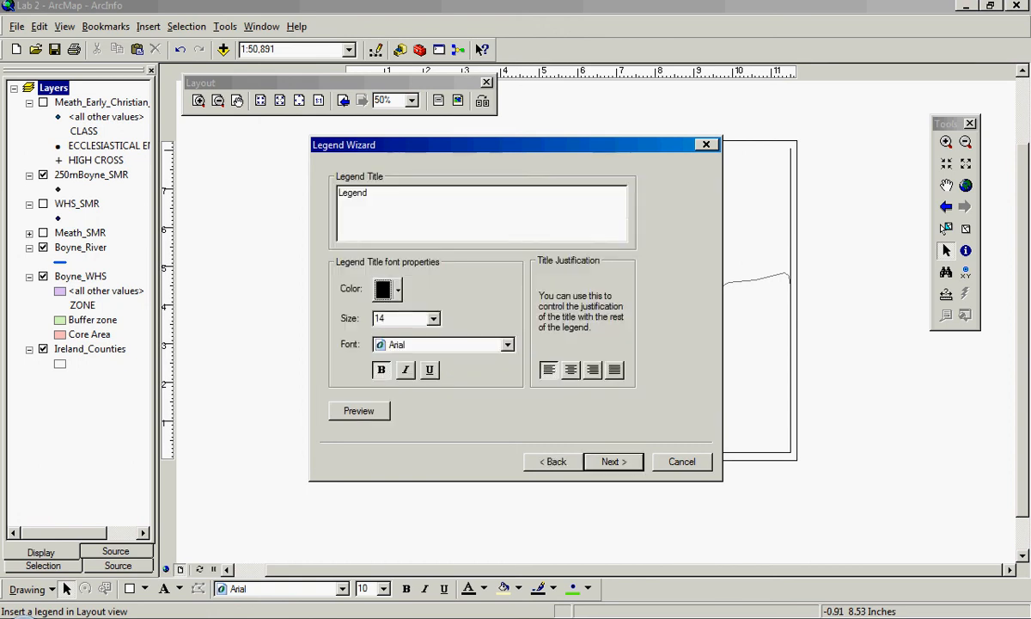
pyautogui.click(614, 461)
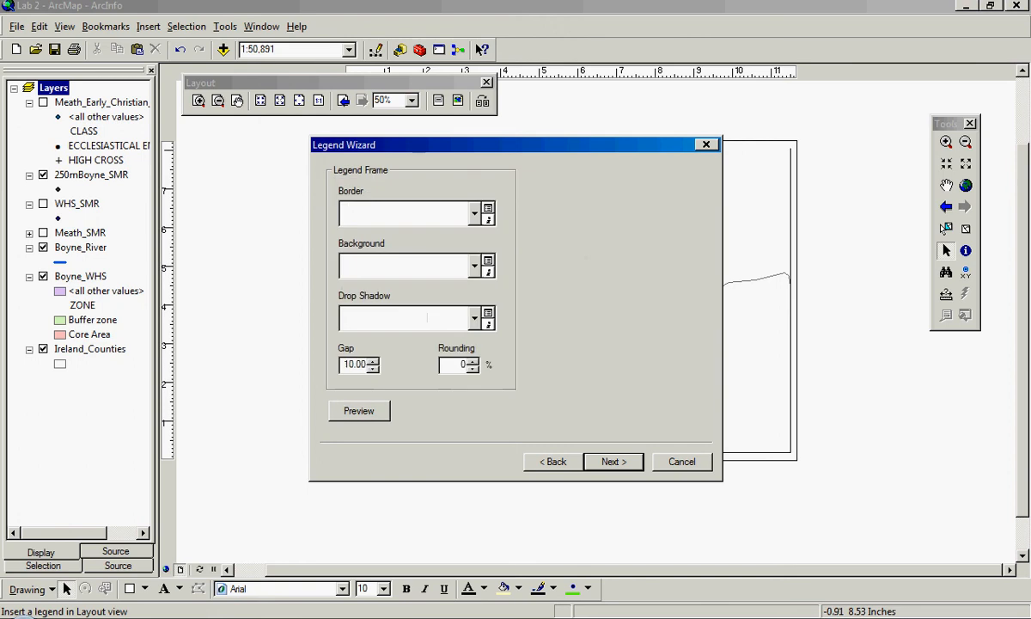
pyautogui.click(613, 461)
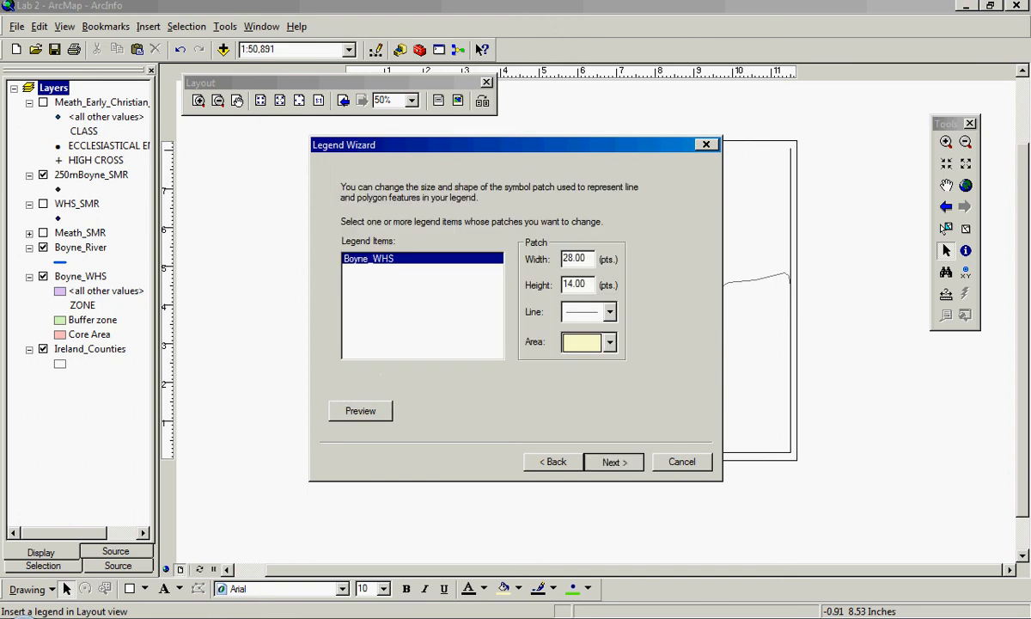
pyautogui.click(613, 461)
pyautogui.click(611, 395)
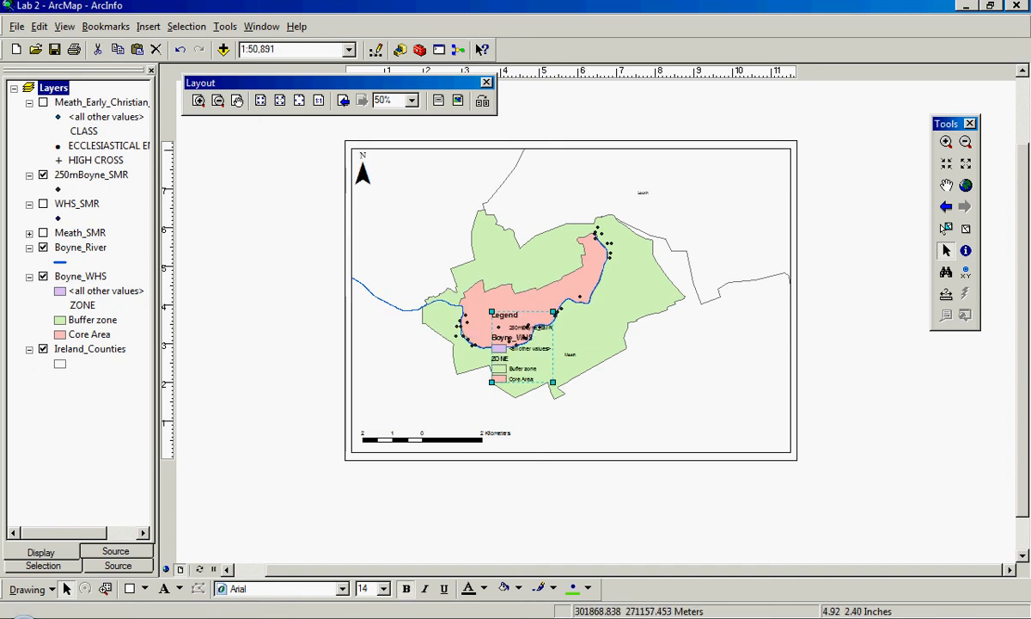
pyautogui.moveTo(521, 356)
pyautogui.mouseDown()
pyautogui.moveTo(755, 408)
pyautogui.moveTo(749, 418)
pyautogui.mouseUp()
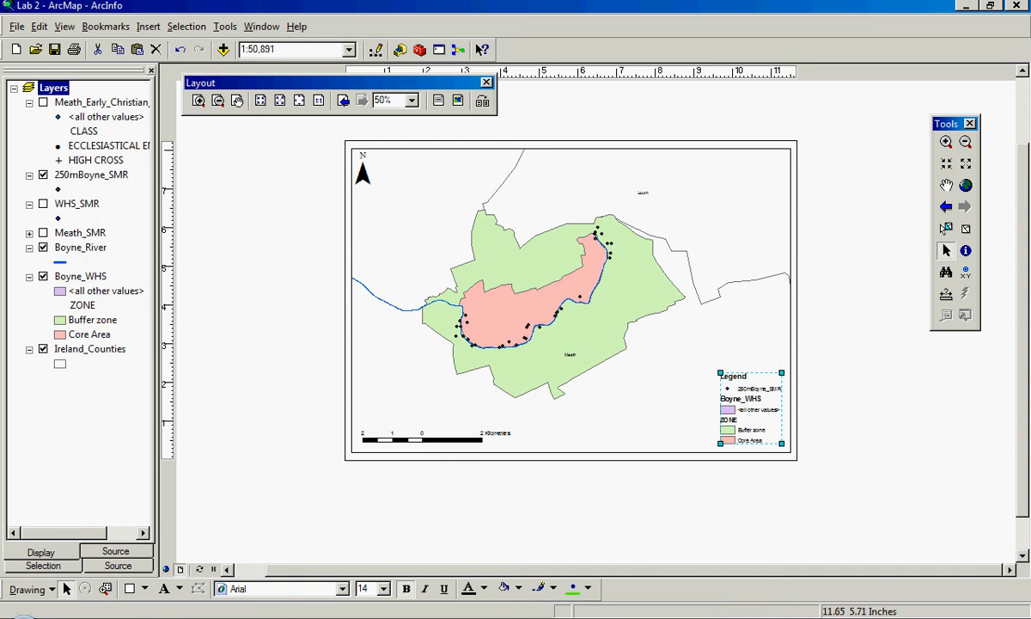
# Step: Rename the 250mBoyne_SMR layer to "SMR Sites within 250m of the Boyne" and move the legend fully inside the map frame
pyautogui.click(91, 175)
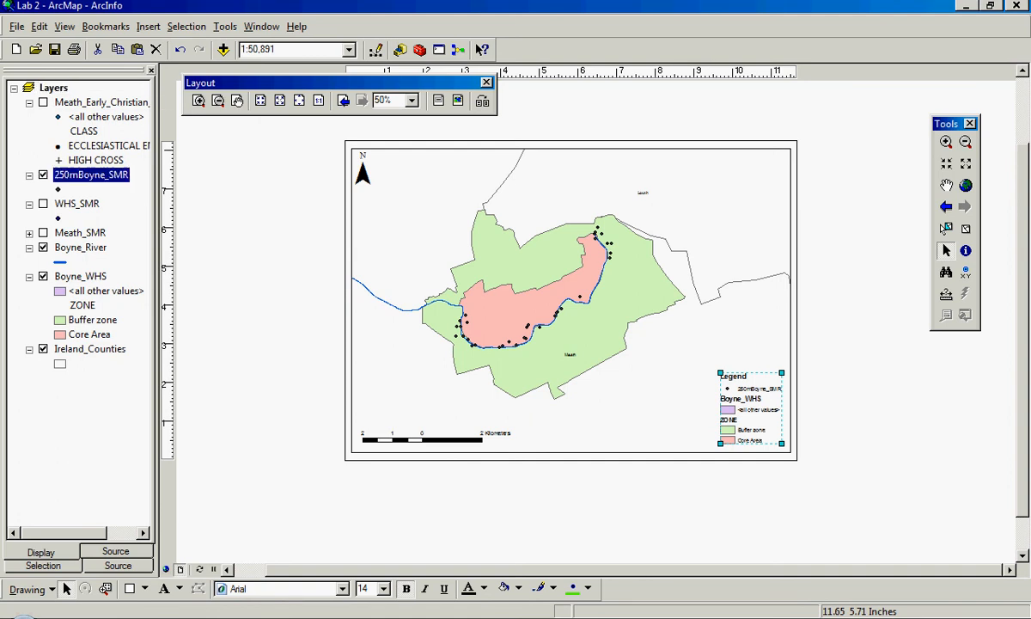
pyautogui.rightClick(105, 174)
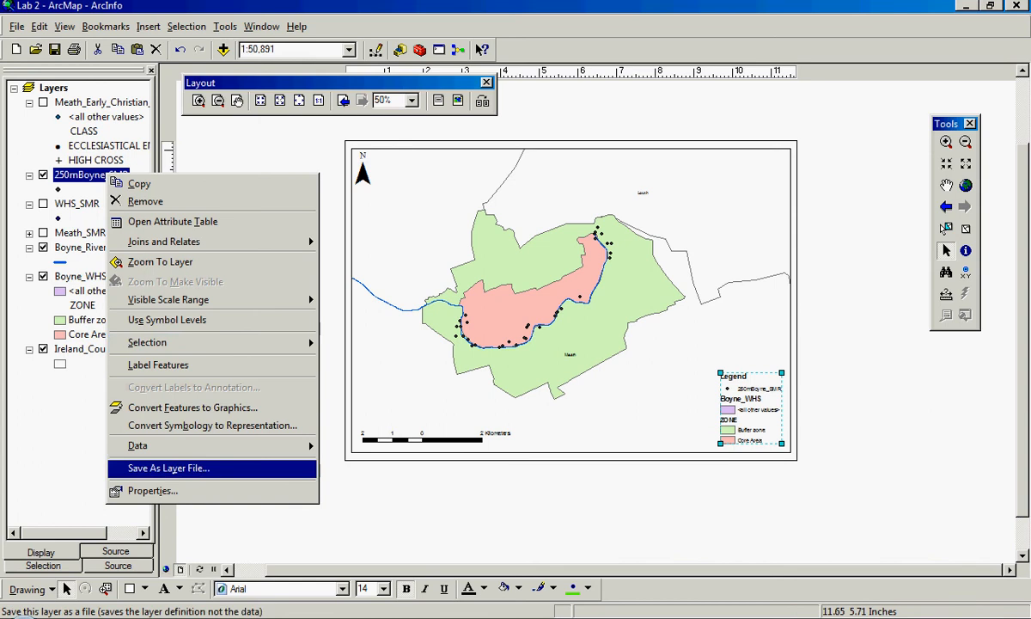
pyautogui.click(153, 489)
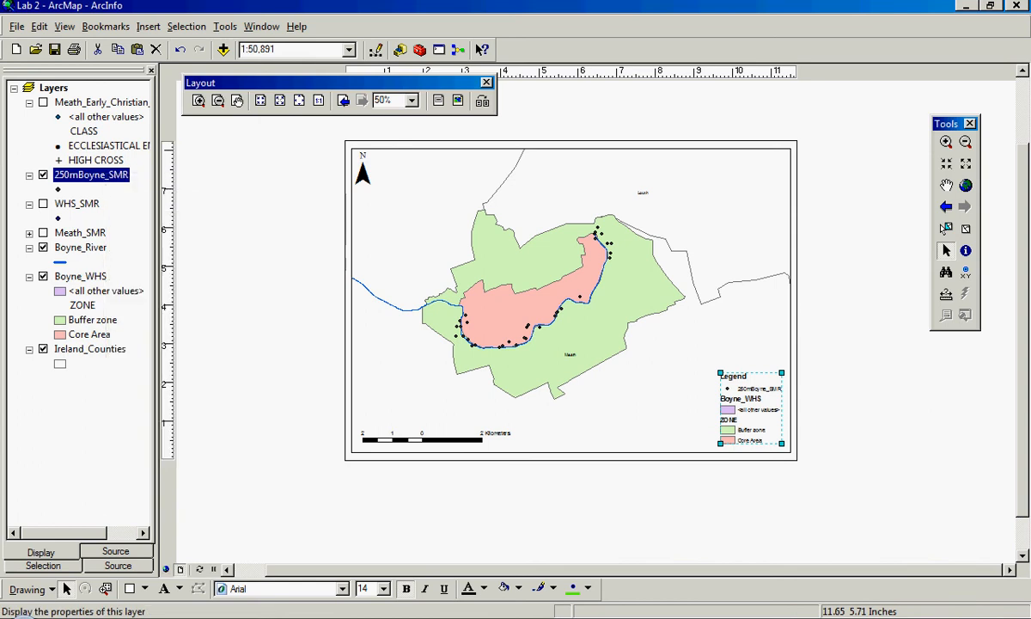
pyautogui.click(277, 161)
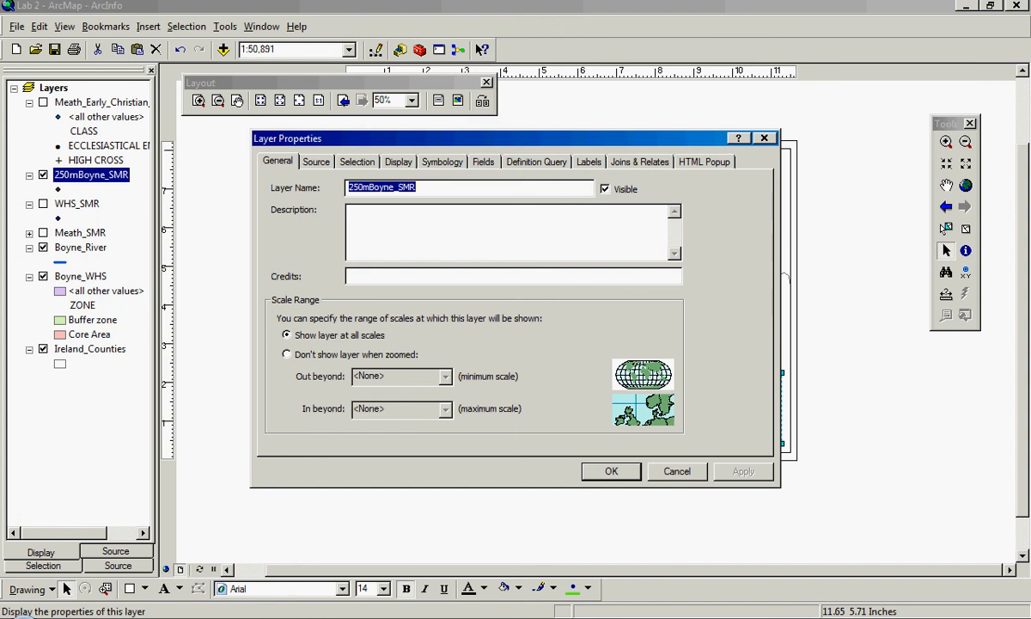
pyautogui.press('BackSpace')
pyautogui.write('SMR Site')
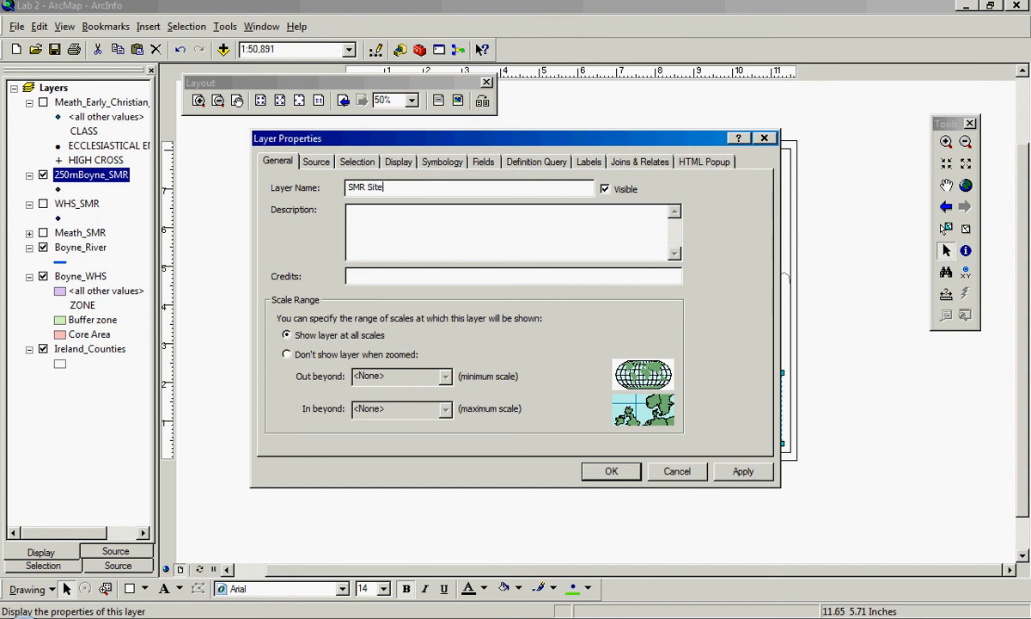
pyautogui.write('s within 250m of the Boyne')
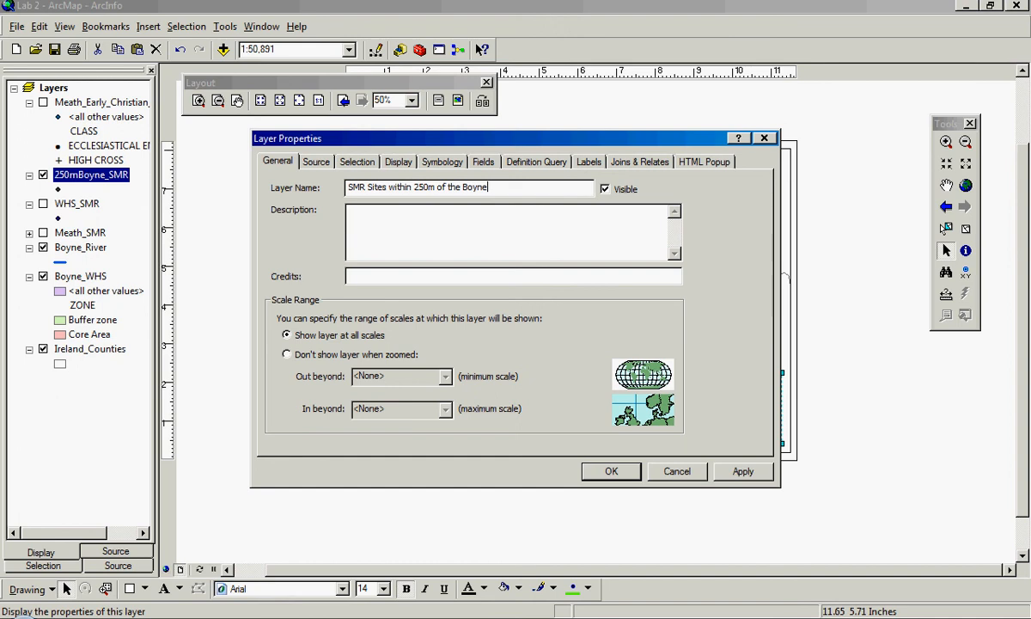
pyautogui.press('Return')
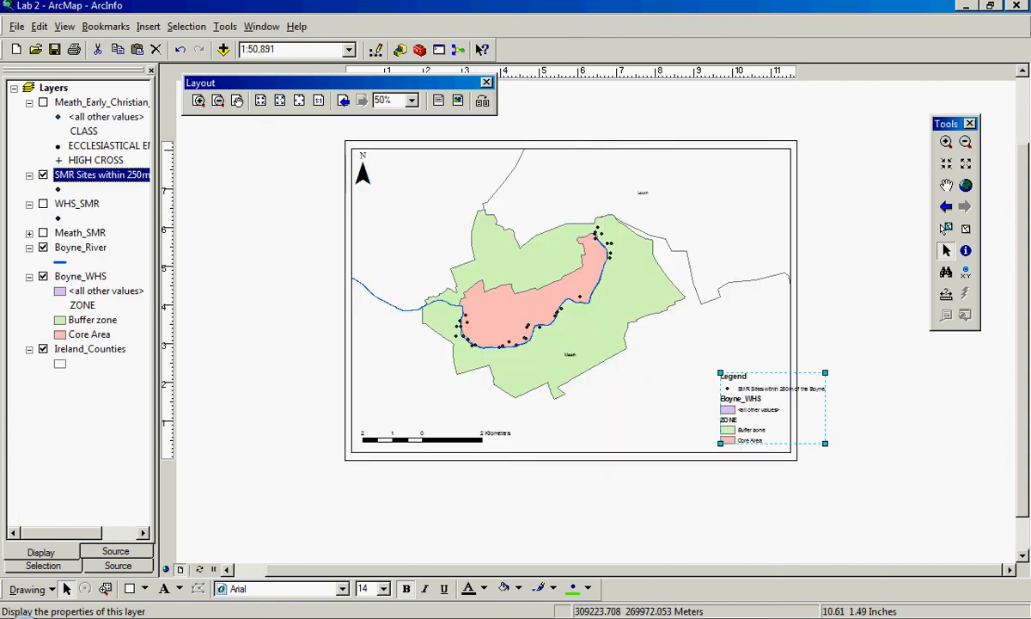
pyautogui.moveTo(768, 405); pyautogui.dragTo(720, 404)
pyautogui.click(842, 378)
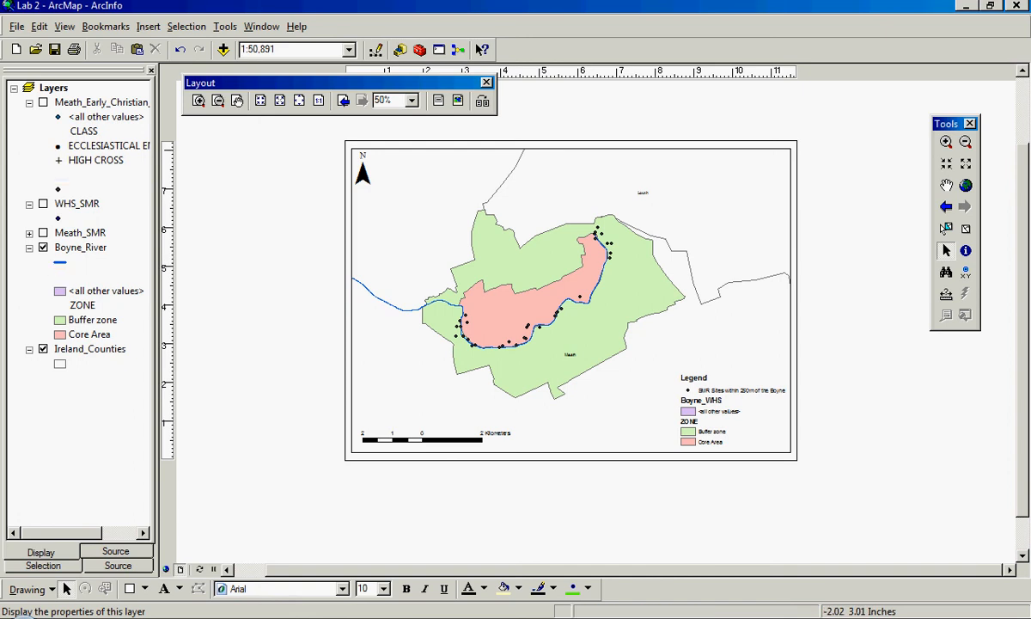
# Step: Exclude the <all other values> category from the Boyne_WHS layer's unique-values symbology and apply the change
pyautogui.rightClick(73, 276)
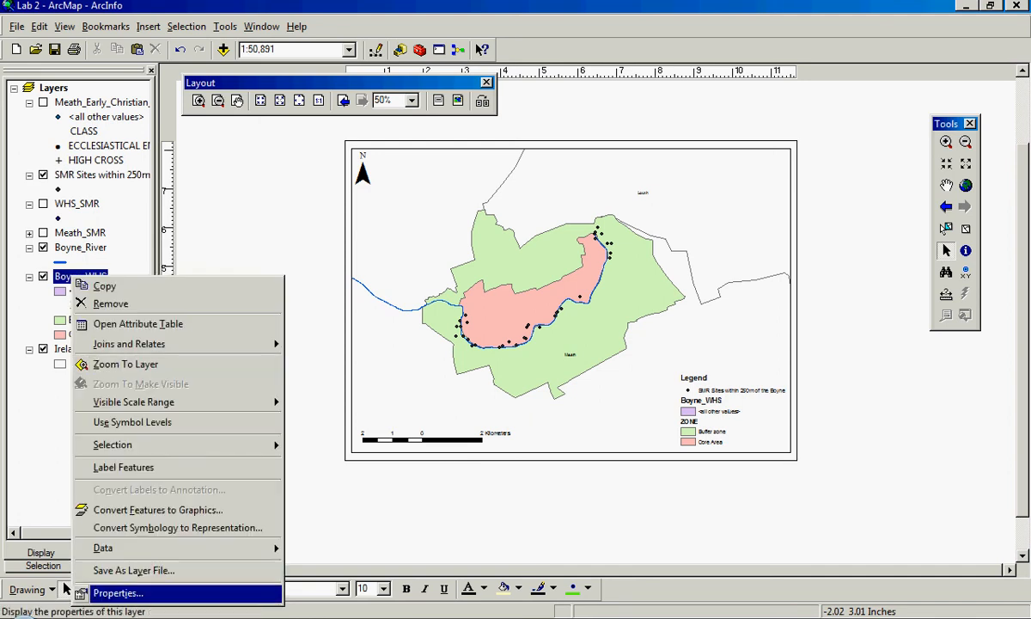
pyautogui.click(118, 592)
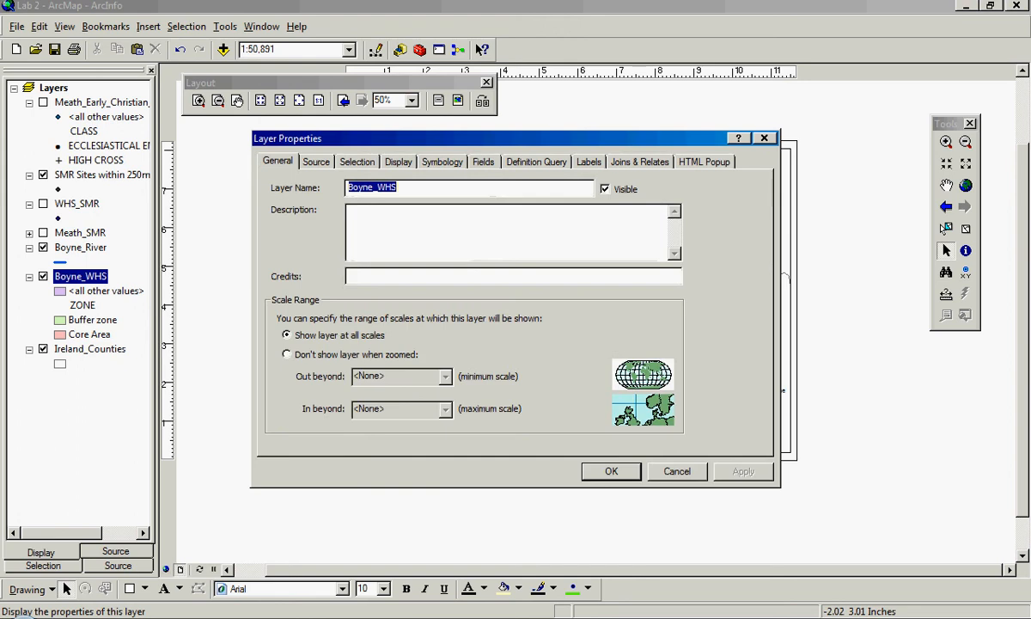
pyautogui.click(442, 161)
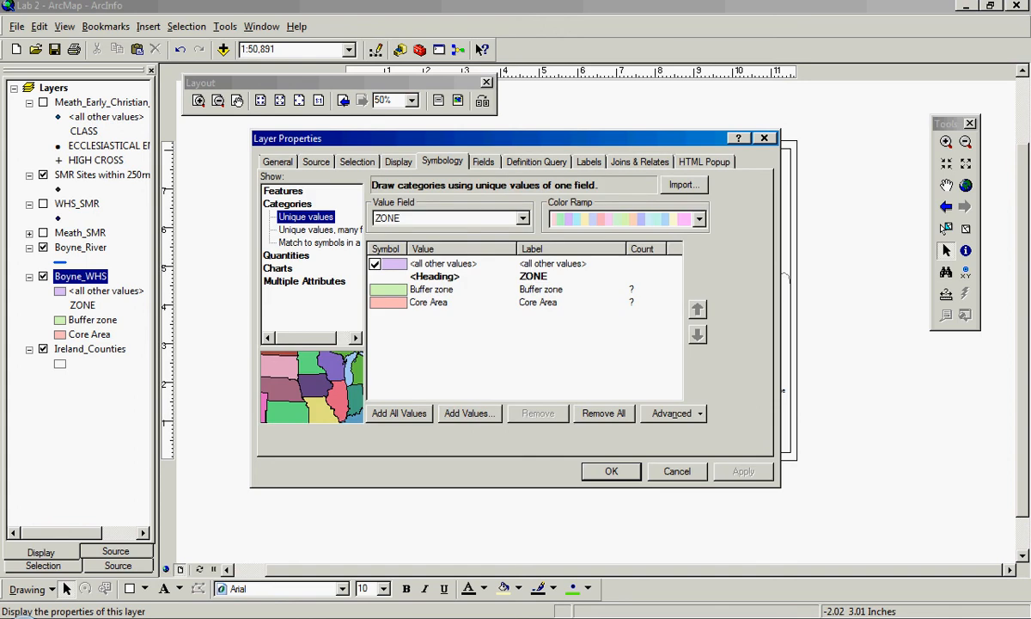
pyautogui.click(374, 264)
pyautogui.click(743, 471)
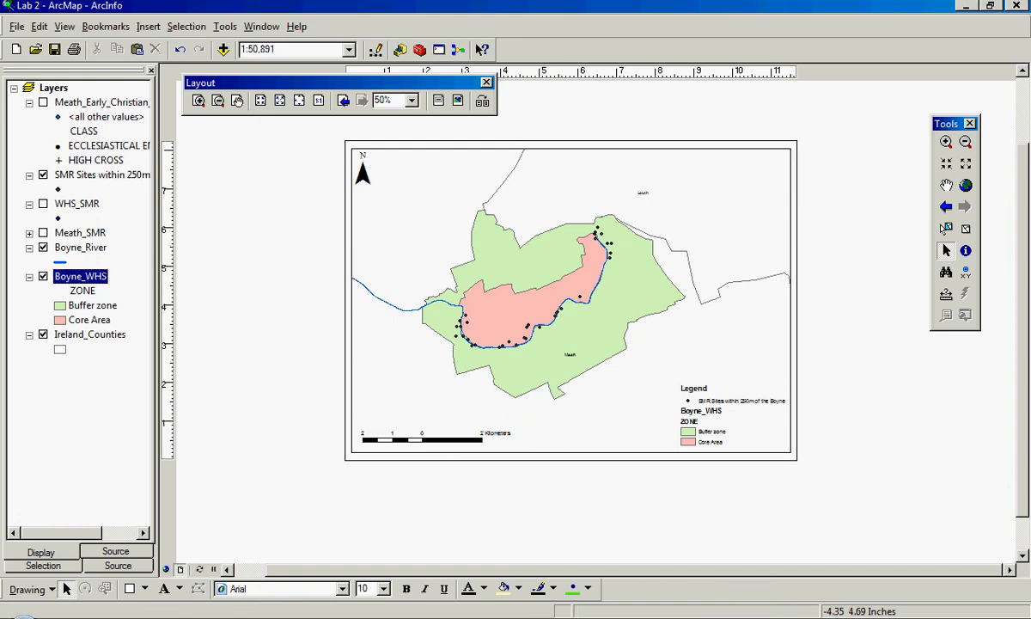
# Step: Rename the Boyne_WHS layer to "Boyne World Heritage Site"
pyautogui.rightClick(82, 275)
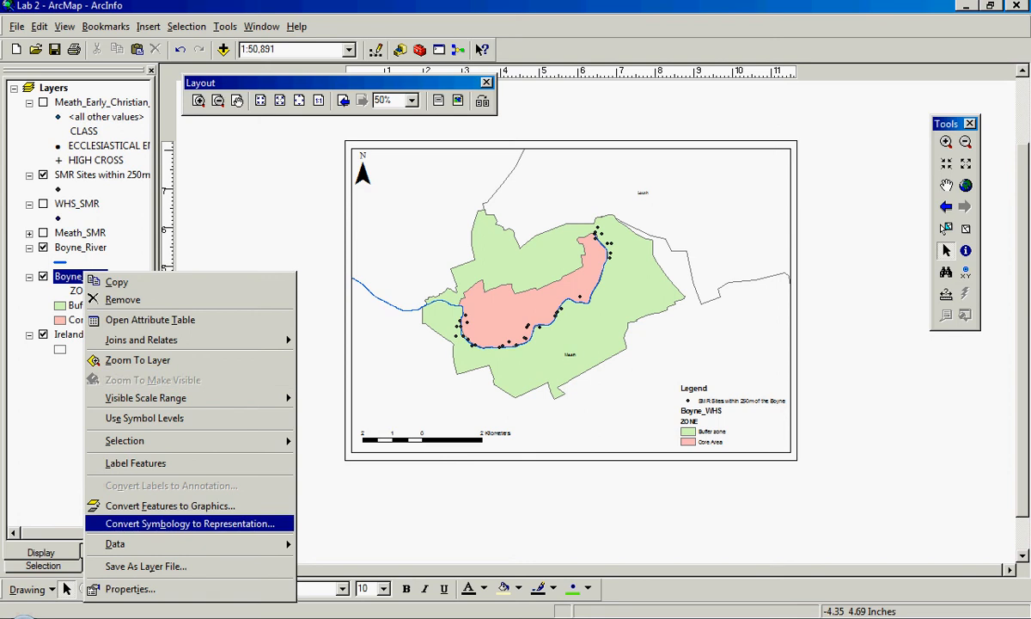
pyautogui.click(130, 589)
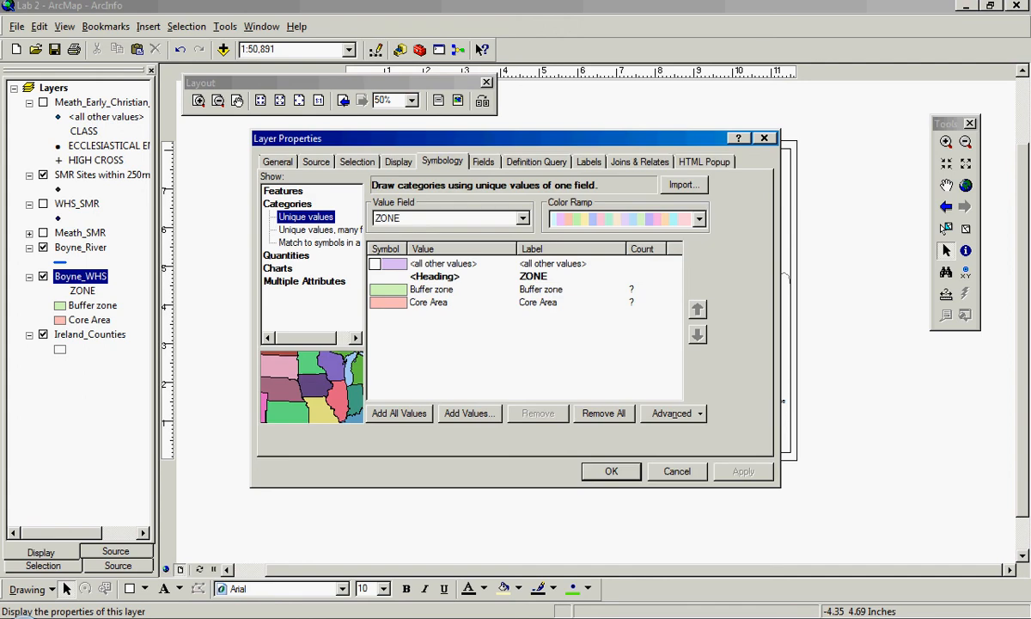
pyautogui.click(277, 162)
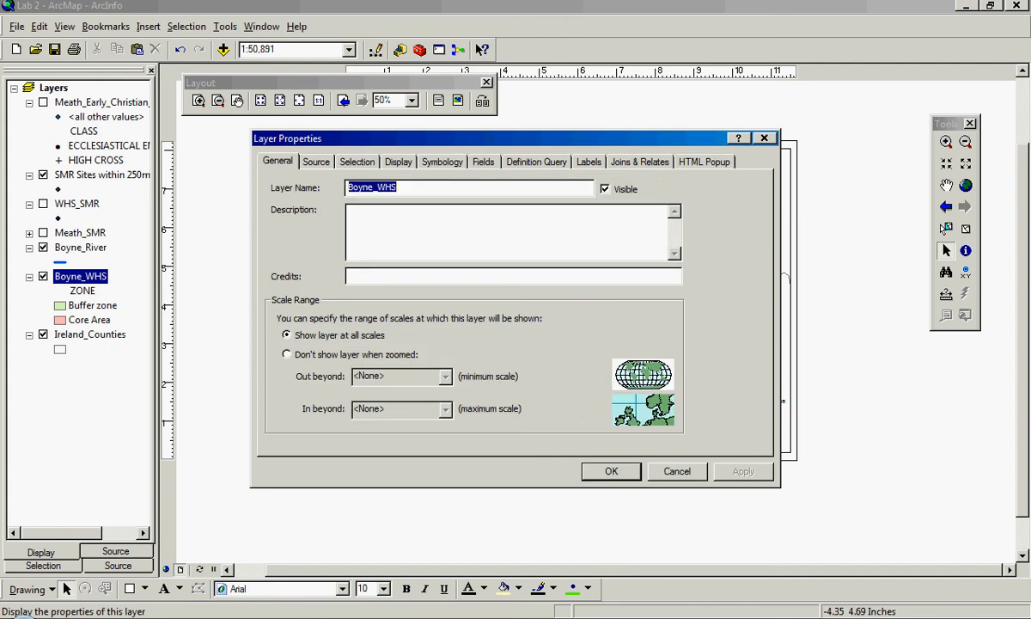
pyautogui.click(404, 187)
pyautogui.click(373, 187)
pyautogui.press('Delete')
pyautogui.write('W')
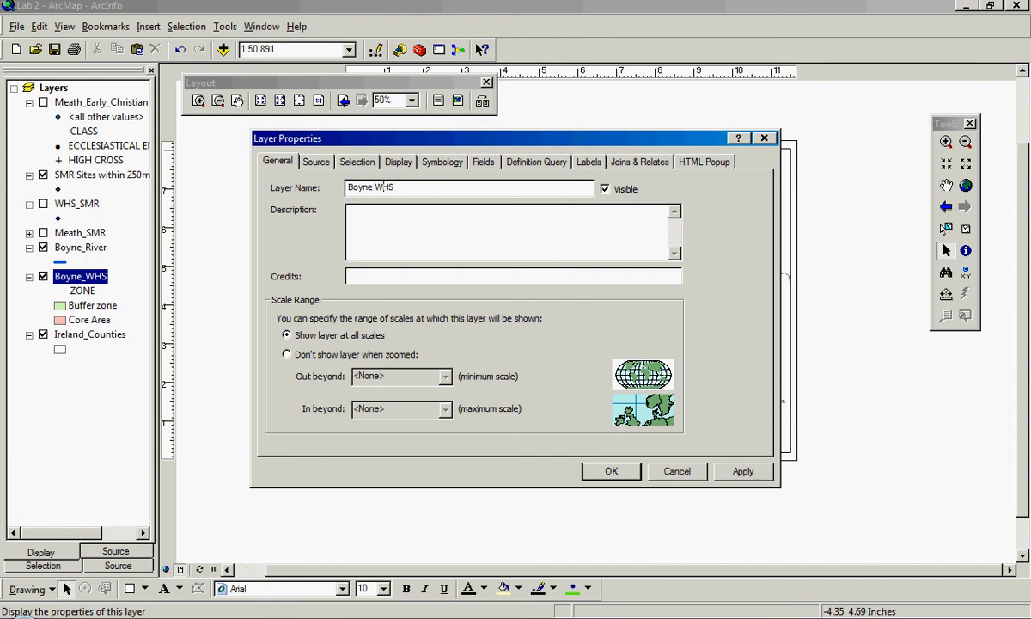
pyautogui.write('orld Heritage Site')
pyautogui.press('Return')
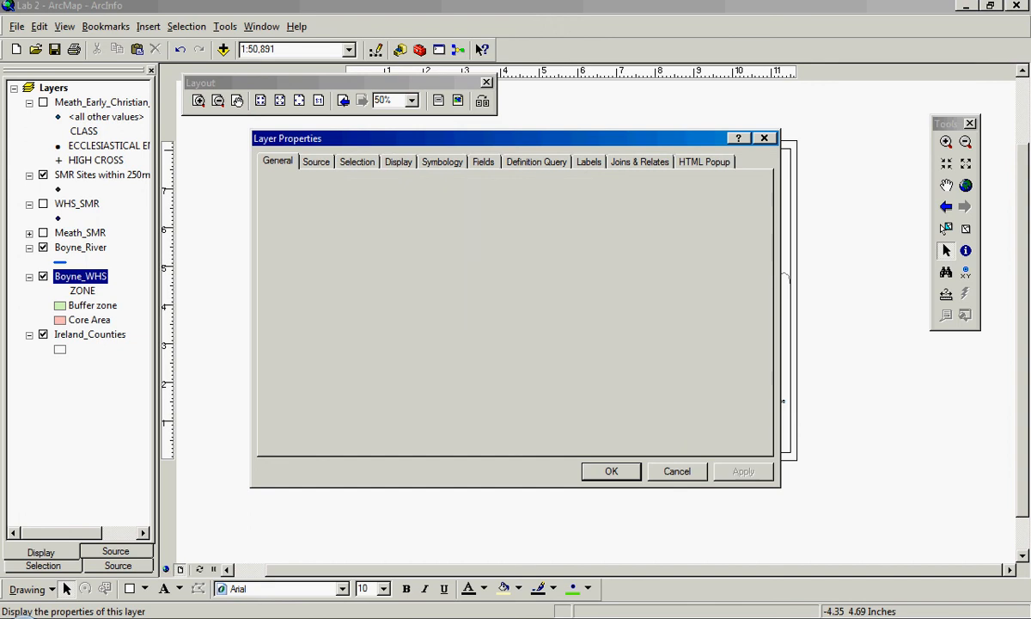